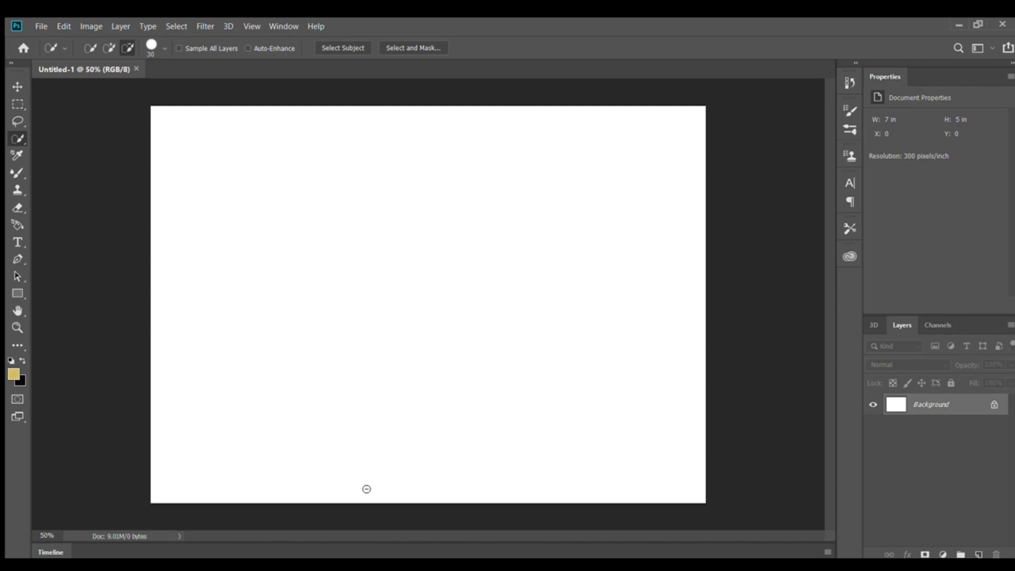
Activate the standard Brush tool in place of the Mixer Brush.
key("b")
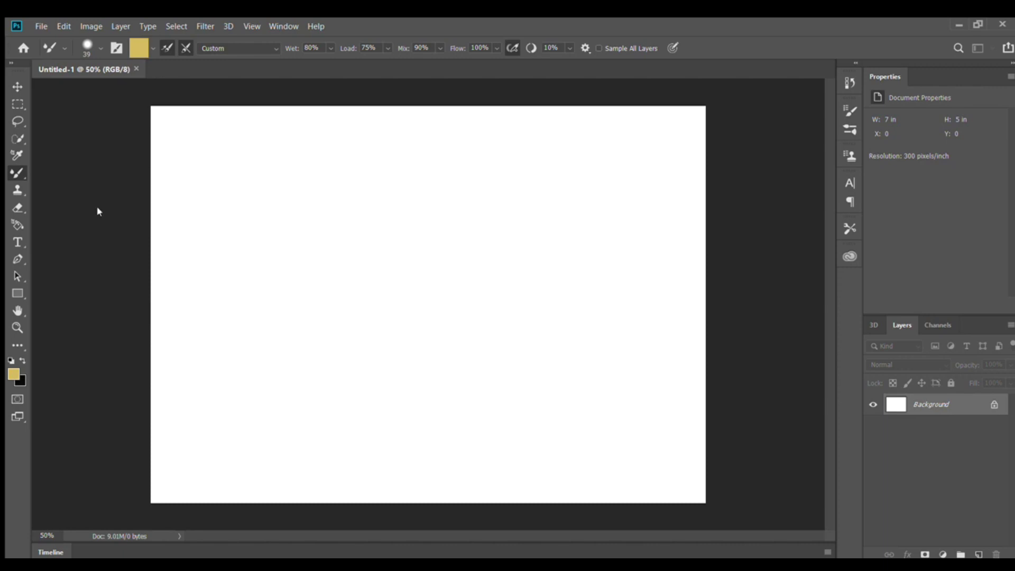
left_click(130, 134)
key("shift+b")
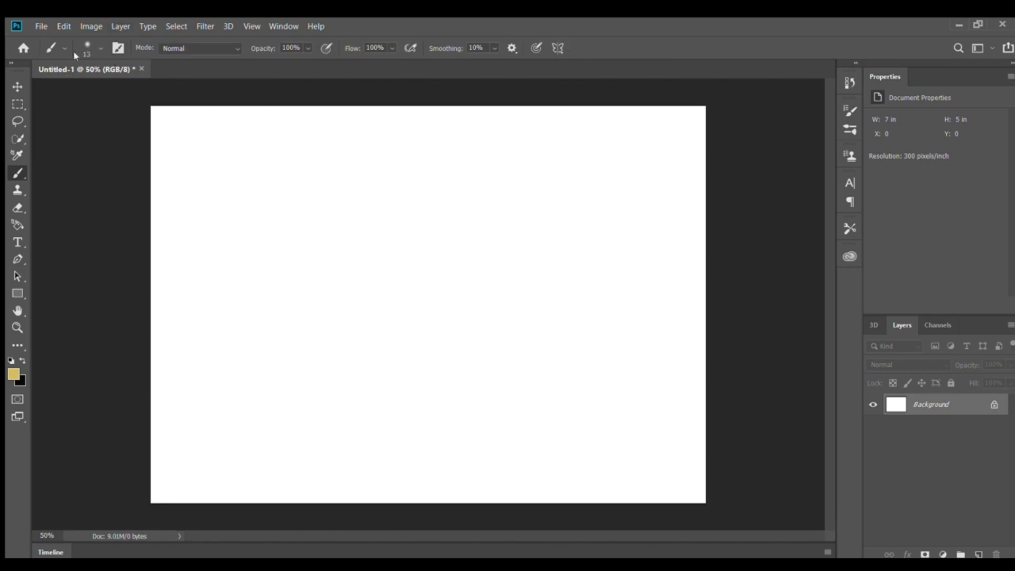
Cycle repeatedly through the Pencil, Color Replacement, Mixer Brush and Brush tools, finishing on the standard Brush tool.
key("shift+b")
key("shift+b")
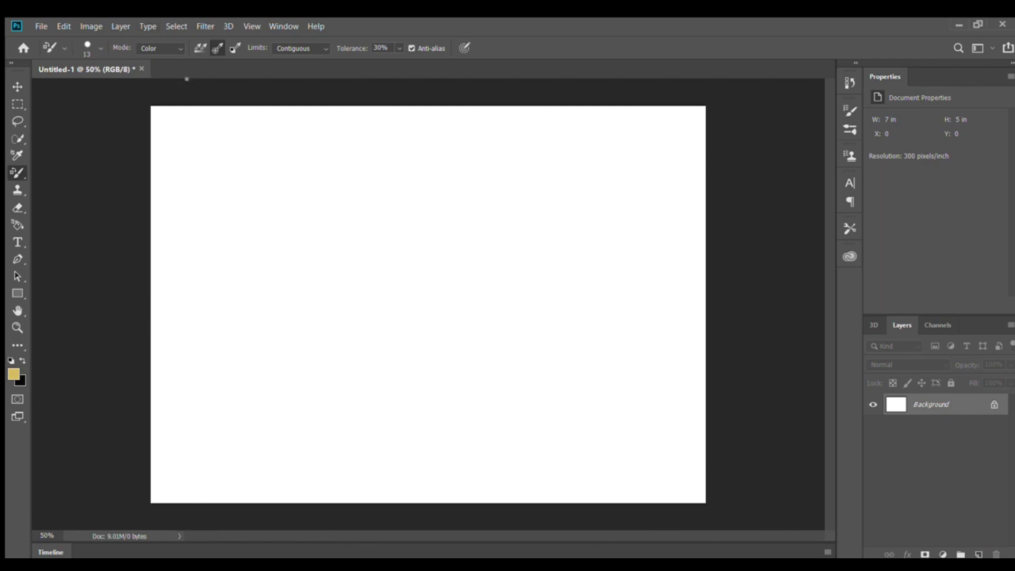
key("shift+b")
key("shift+b")
key("shift+b")
key("shift+b")
key("shift+b")
key("shift+b")
key("shift+b")
key("shift+b")
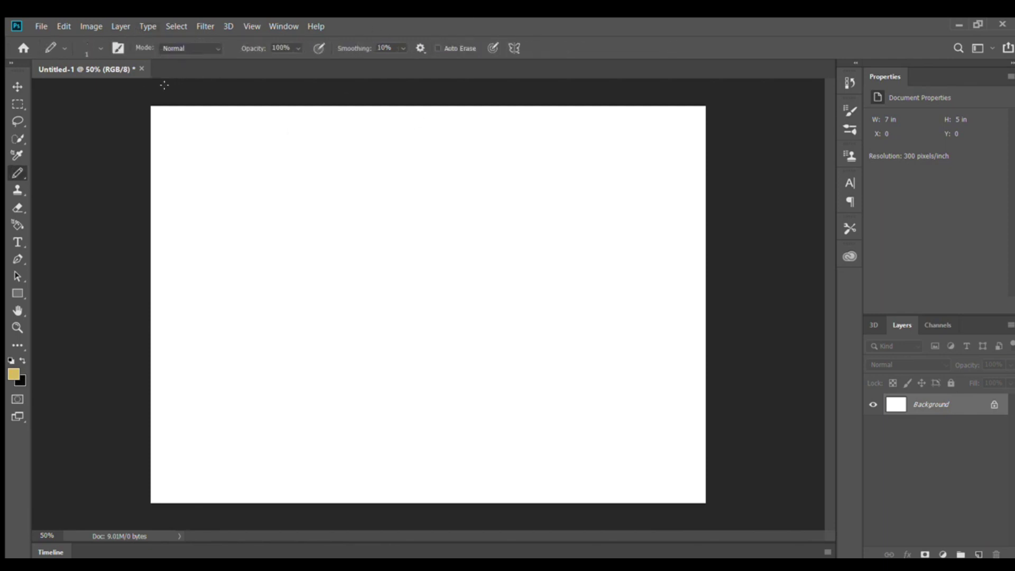
key("shift+b")
key("shift+b")
key("shift+b")
key("shift+b")
key("shift+b")
key("shift+b")
key("shift+b")
key("shift+b")
key("shift+b")
key("shift+b")
key("shift+b")
key("shift+b")
key("shift+b")
key("shift+b")
key("shift+b")
key("shift+b")
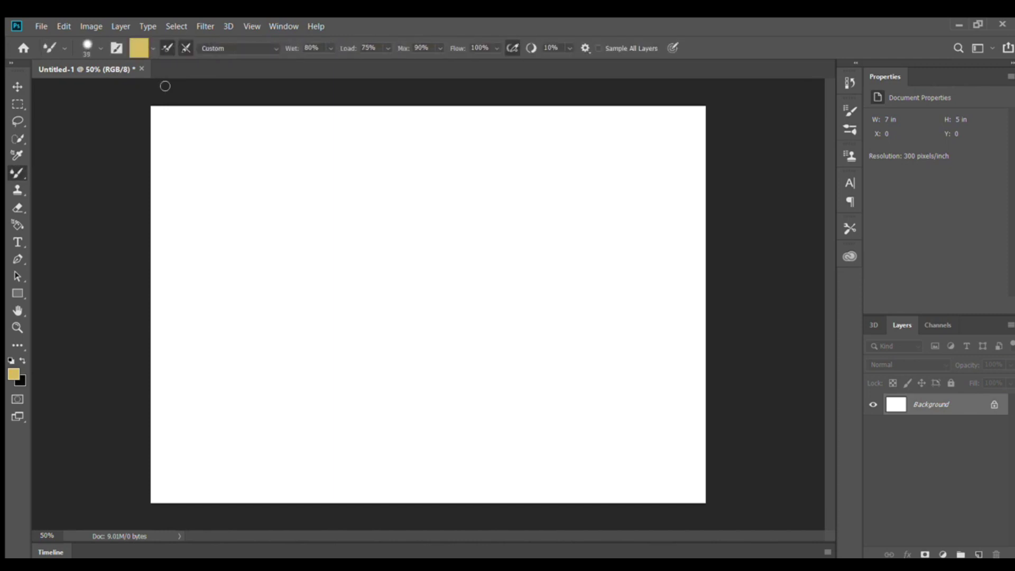
key("shift+b")
key("shift+b")
key("shift+b")
key("shift+b")
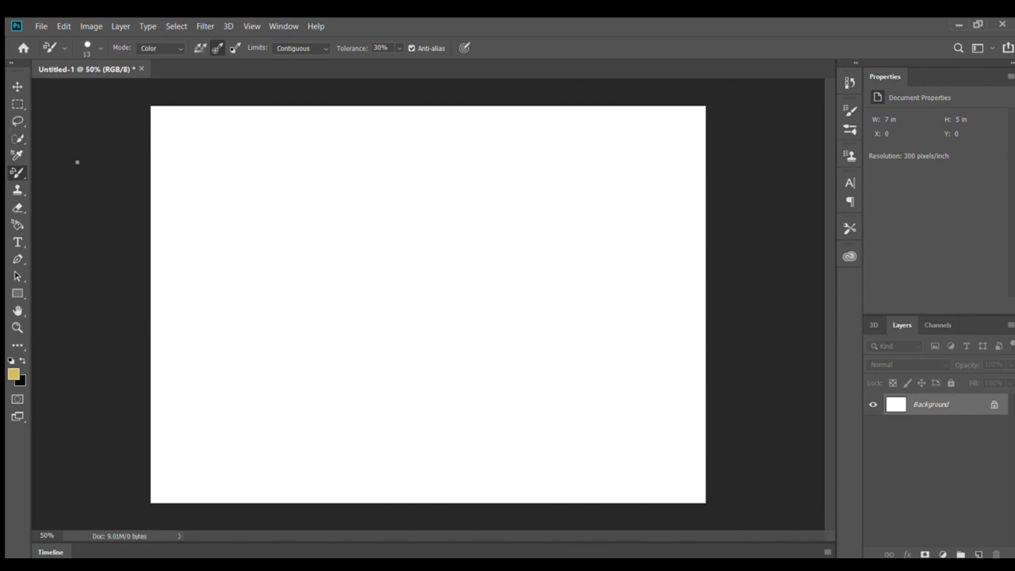
key("shift+b")
key("shift+b")
key("shift+b")
key("shift+b")
key("shift+b")
key("shift+b")
key("shift+b")
key("shift+b")
key("shift+b")
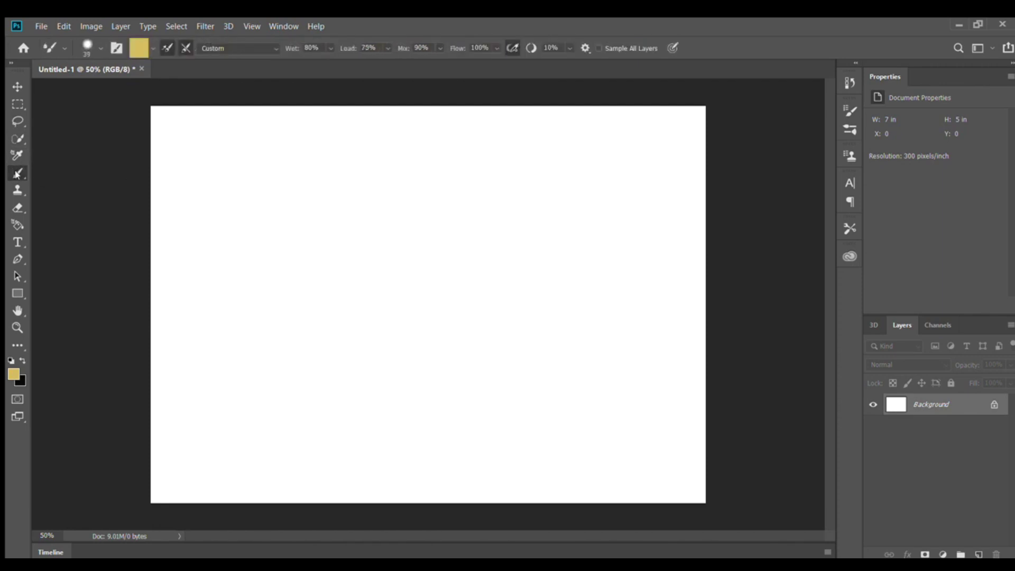
key("shift+b")
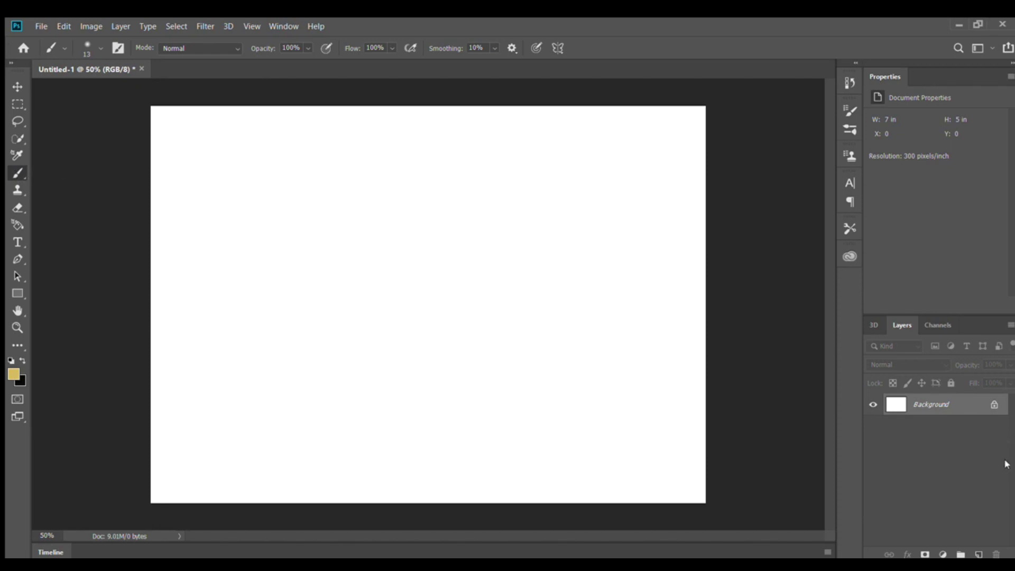
Unlock the Background layer to make it an ordinary layer, with the Brush tool active.
left_click(994, 405)
key("h")
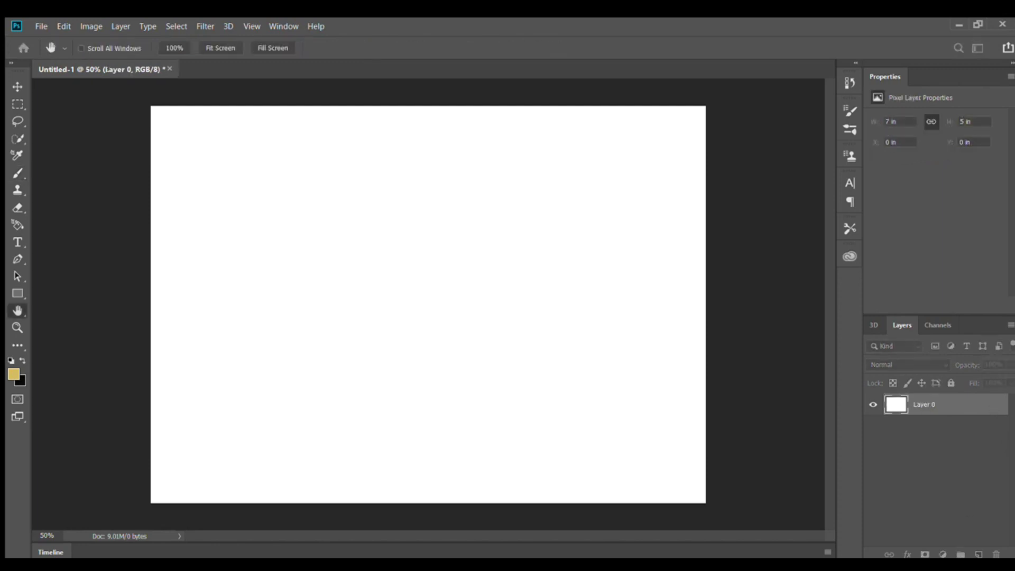
key("b")
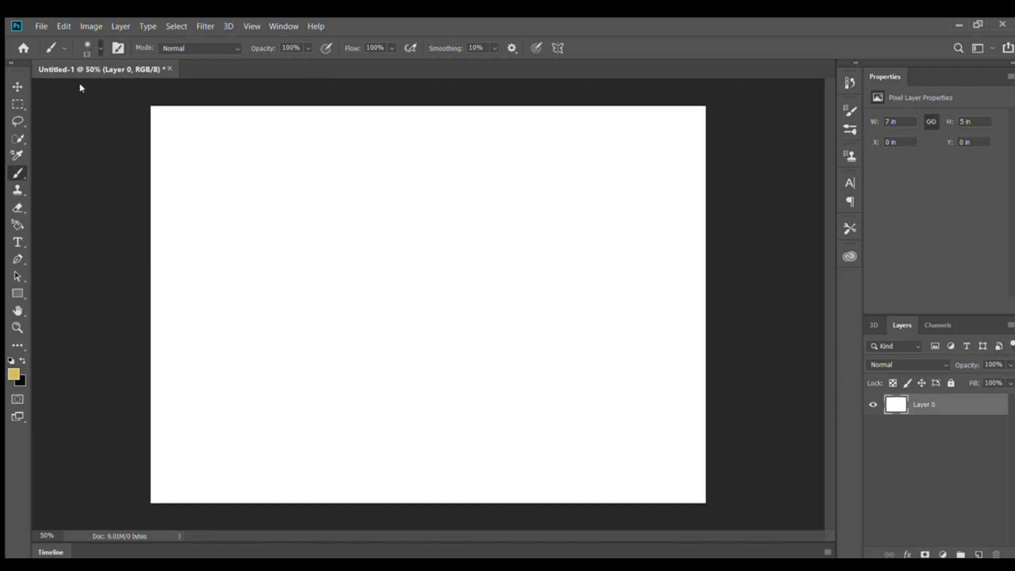
Set the brush size to 111 px and paint broad gold strokes across the upper and middle canvas.
key("bracketright")
key("bracketright")
key("bracketright")
key("bracketright")
key("bracketright")
key("bracketright")
key("shift+bracketright")
key("shift+bracketright")
key("shift+bracketright")
key("shift+bracketright")
key("shift+bracketleft")
key("shift+bracketleft")
key("shift+bracketleft")
key("shift+bracketleft")
left_click_drag(189, 303, 279, 291)
mouse_move(406, 294)
left_mouse_down()
mouse_move(478, 289)
mouse_move(324, 287)
mouse_move(570, 268)
mouse_move(394, 271)
mouse_move(577, 255)
mouse_move(358, 250)
mouse_move(522, 233)
mouse_move(385, 248)
mouse_move(440, 221)
mouse_move(513, 248)
mouse_move(471, 184)
mouse_move(535, 211)
mouse_move(353, 191)
mouse_move(585, 183)
mouse_move(335, 157)
mouse_move(521, 148)
mouse_move(188, 133)
mouse_move(485, 126)
mouse_move(608, 142)
mouse_move(491, 151)
mouse_move(609, 172)
mouse_move(571, 206)
mouse_move(574, 221)
mouse_move(518, 324)
mouse_move(422, 341)
mouse_move(589, 353)
left_mouse_up()
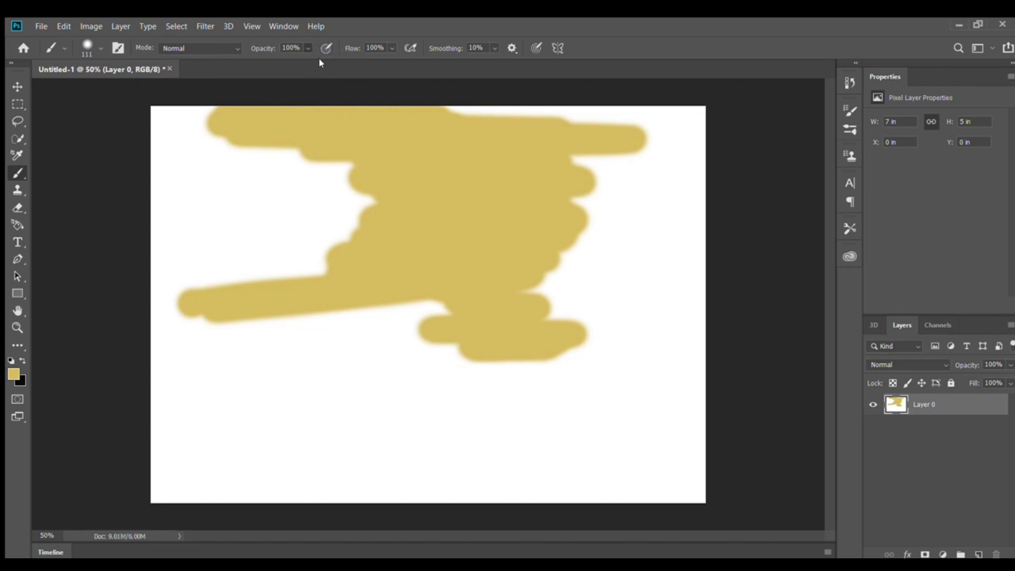
Lower the brush opacity to 29% and paint translucent strokes at the canvas's upper left and along its lower part.
key("4")
key("3")
left_click(340, 193)
mouse_move(274, 283)
left_mouse_down()
mouse_move(366, 204)
mouse_move(352, 214)
mouse_move(293, 217)
mouse_move(301, 203)
mouse_move(212, 217)
mouse_move(198, 203)
mouse_move(224, 221)
mouse_move(285, 206)
mouse_move(166, 205)
mouse_move(268, 201)
mouse_move(239, 197)
mouse_move(275, 203)
mouse_move(253, 229)
mouse_move(303, 231)
mouse_move(210, 248)
mouse_move(214, 276)
left_mouse_up()
mouse_move(267, 396)
left_mouse_down()
mouse_move(326, 370)
mouse_move(263, 403)
mouse_move(548, 444)
mouse_move(582, 428)
mouse_move(554, 414)
mouse_move(561, 426)
mouse_move(648, 423)
mouse_move(596, 439)
mouse_move(640, 379)
mouse_move(564, 414)
mouse_move(500, 290)
mouse_move(649, 295)
mouse_move(657, 335)
mouse_move(639, 378)
mouse_move(575, 396)
left_mouse_up()
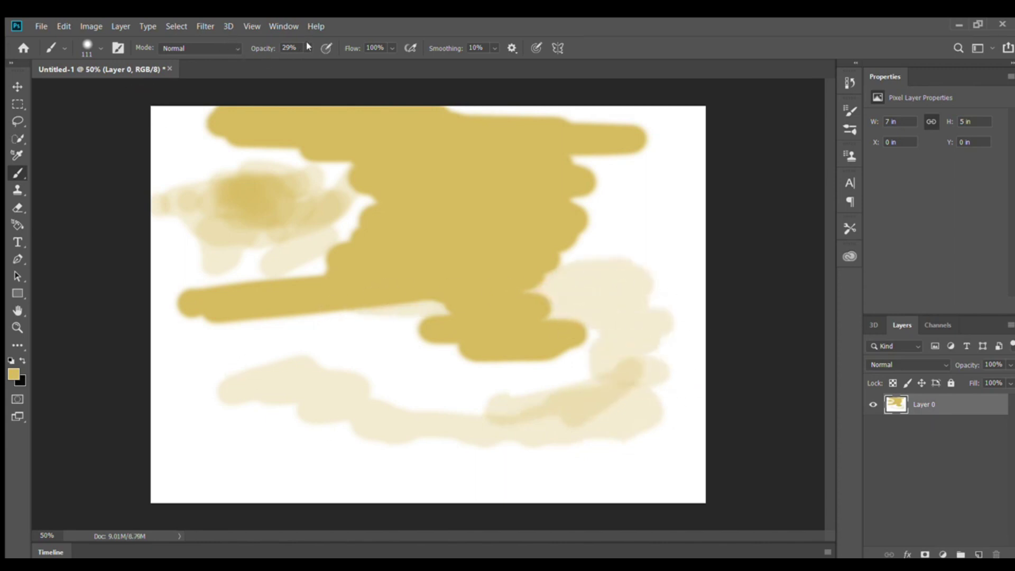
Restore the brush opacity to 100% and paint solid strokes over the canvas's right side and lower left.
key("0")
mouse_move(677, 246)
left_mouse_down()
mouse_move(624, 233)
mouse_move(659, 225)
mouse_move(699, 177)
mouse_move(711, 126)
mouse_move(539, 320)
mouse_move(607, 415)
mouse_move(695, 499)
mouse_move(333, 459)
mouse_move(589, 440)
mouse_move(688, 399)
left_mouse_up()
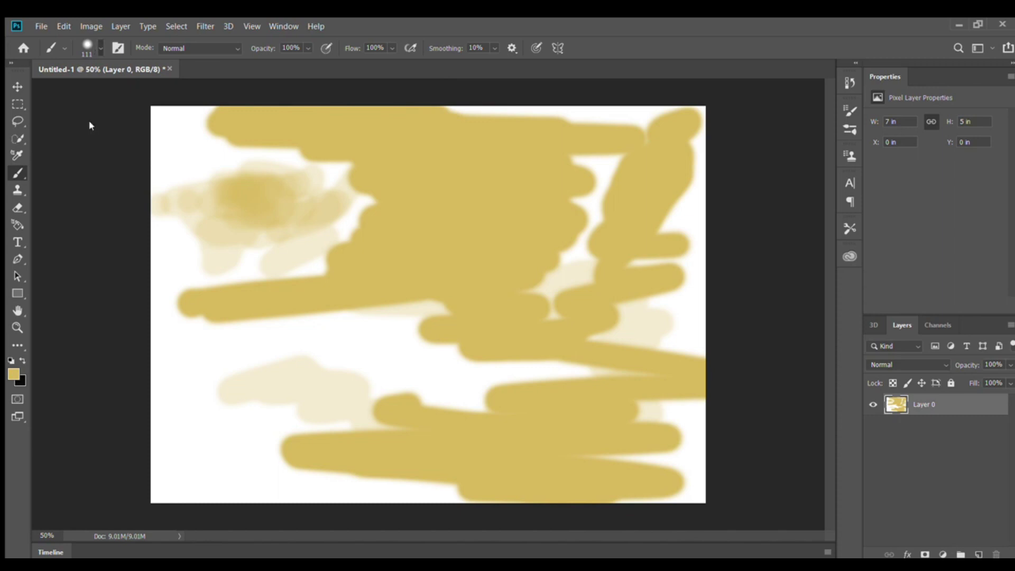
mouse_move(201, 364)
left_mouse_down()
mouse_move(238, 344)
mouse_move(335, 342)
mouse_move(292, 353)
mouse_move(446, 390)
mouse_move(421, 383)
left_mouse_up()
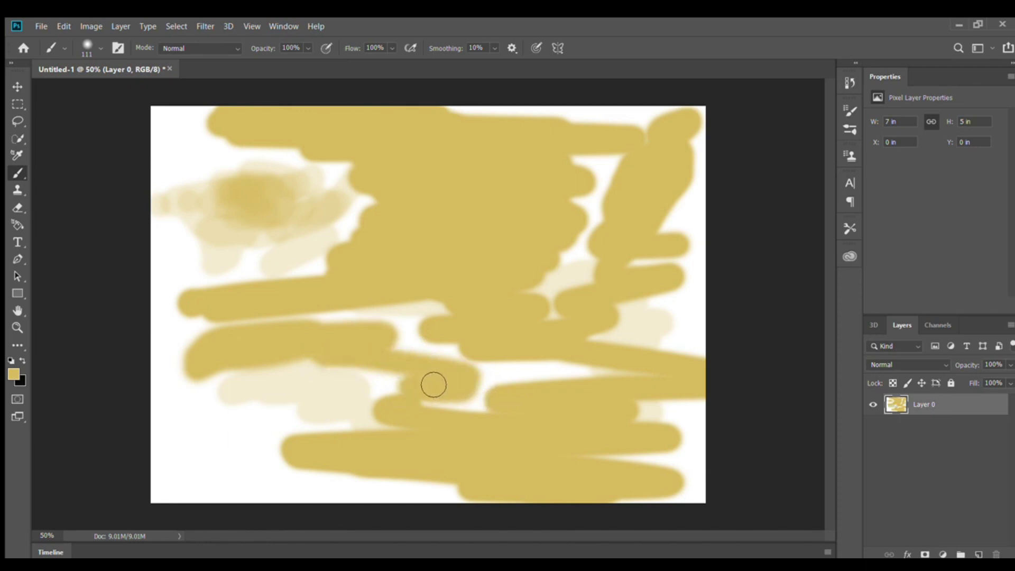
mouse_move(208, 396)
left_mouse_down()
mouse_move(211, 443)
mouse_move(233, 439)
mouse_move(218, 454)
left_mouse_up()
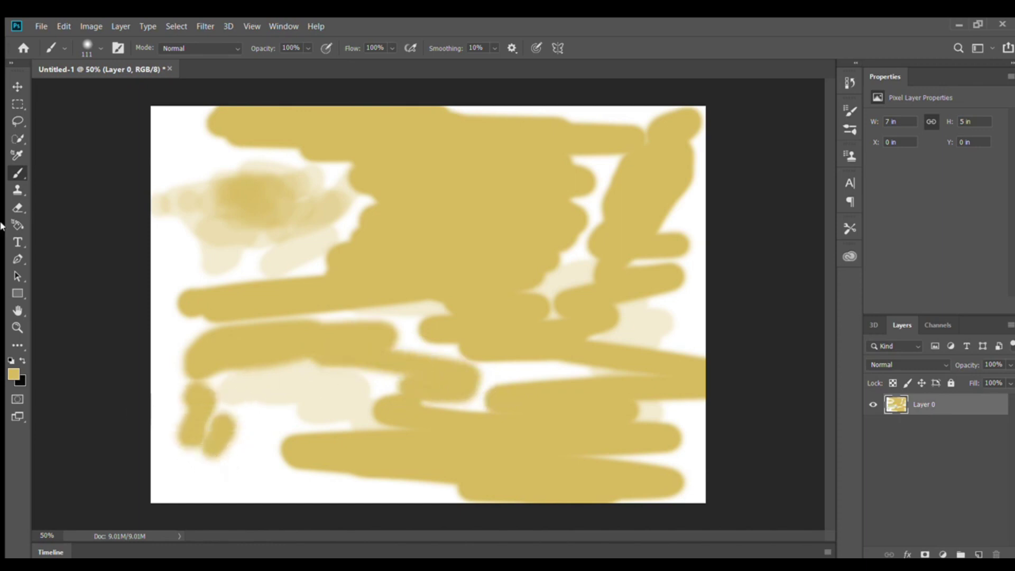
Increase the brush hardness and paint hard-edged strokes at the canvas's lower left.
left_click(100, 49)
left_click_drag(87, 118, 171, 121)
mouse_move(290, 415)
left_mouse_down()
mouse_move(243, 453)
mouse_move(290, 449)
mouse_move(385, 401)
mouse_move(367, 390)
left_mouse_up()
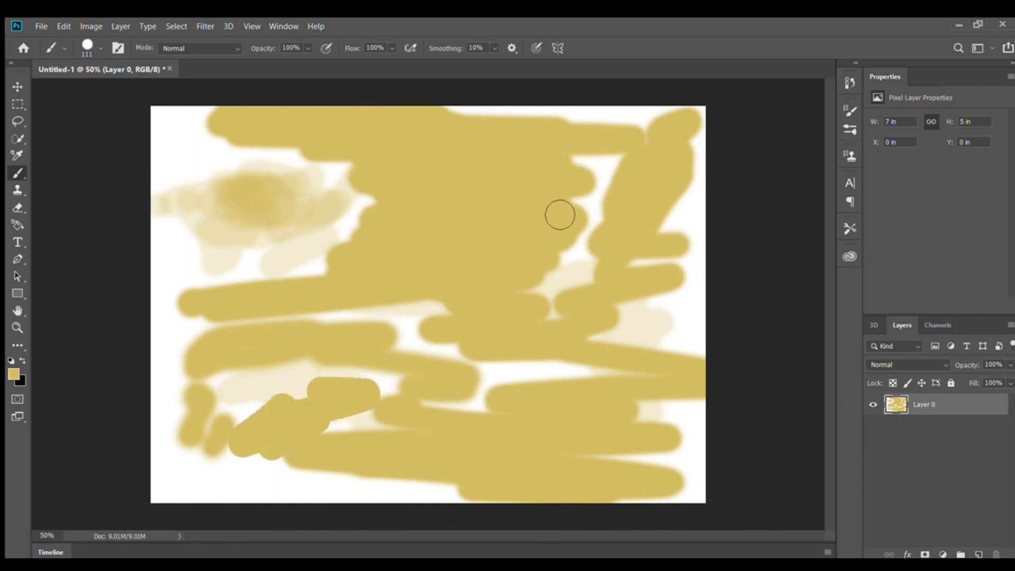
mouse_move(240, 486)
left_mouse_down()
mouse_move(324, 507)
mouse_move(358, 503)
mouse_move(174, 493)
mouse_move(227, 499)
mouse_move(212, 487)
left_mouse_up()
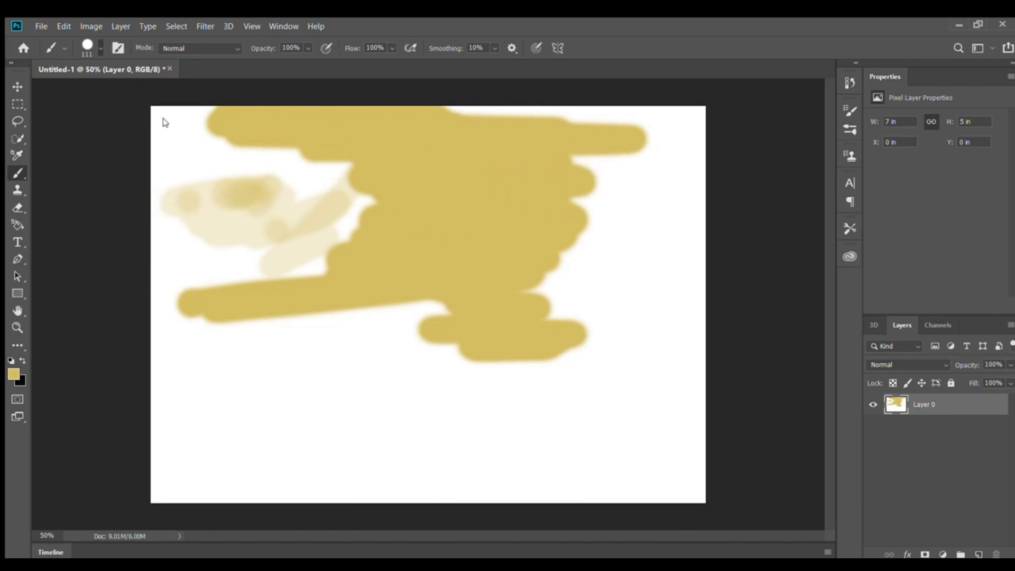
Paint further gold strokes down the canvas's right side and across its lower half.
mouse_move(679, 364)
left_mouse_down()
mouse_move(611, 368)
mouse_move(654, 340)
mouse_move(636, 342)
mouse_move(667, 359)
mouse_move(675, 310)
mouse_move(629, 321)
mouse_move(670, 303)
mouse_move(665, 282)
mouse_move(588, 299)
mouse_move(649, 273)
left_mouse_up()
mouse_move(254, 380)
left_mouse_down()
mouse_move(466, 439)
mouse_move(693, 428)
mouse_move(426, 391)
mouse_move(596, 461)
mouse_move(503, 448)
mouse_move(667, 466)
mouse_move(617, 460)
mouse_move(611, 435)
mouse_move(709, 430)
mouse_move(405, 413)
mouse_move(410, 457)
mouse_move(499, 464)
left_mouse_up()
mouse_move(551, 485)
left_mouse_down()
mouse_move(460, 481)
mouse_move(638, 501)
mouse_move(675, 492)
left_mouse_up()
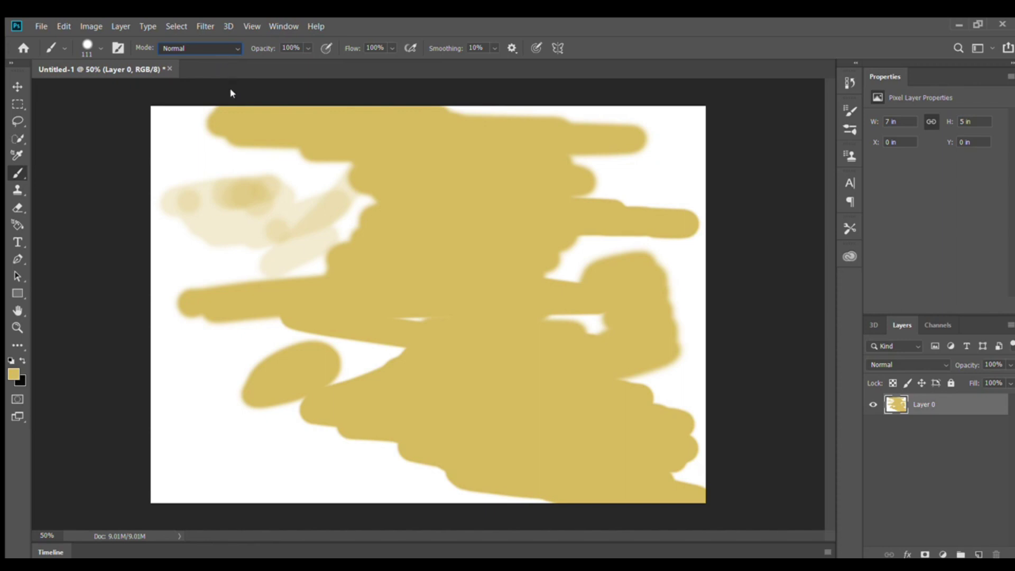
Change the brush's blending mode from Normal and paint an L-shaped stroke at the canvas's lower left.
key("Down")
key("Down")
key("Down")
key("Down")
mouse_move(205, 372)
left_mouse_down()
mouse_move(205, 433)
mouse_move(227, 447)
left_mouse_up()
Paint over the central strokes in Color Burn mode and over the canvas's upper left in Linear Burn mode.
key("Down")
key("Down")
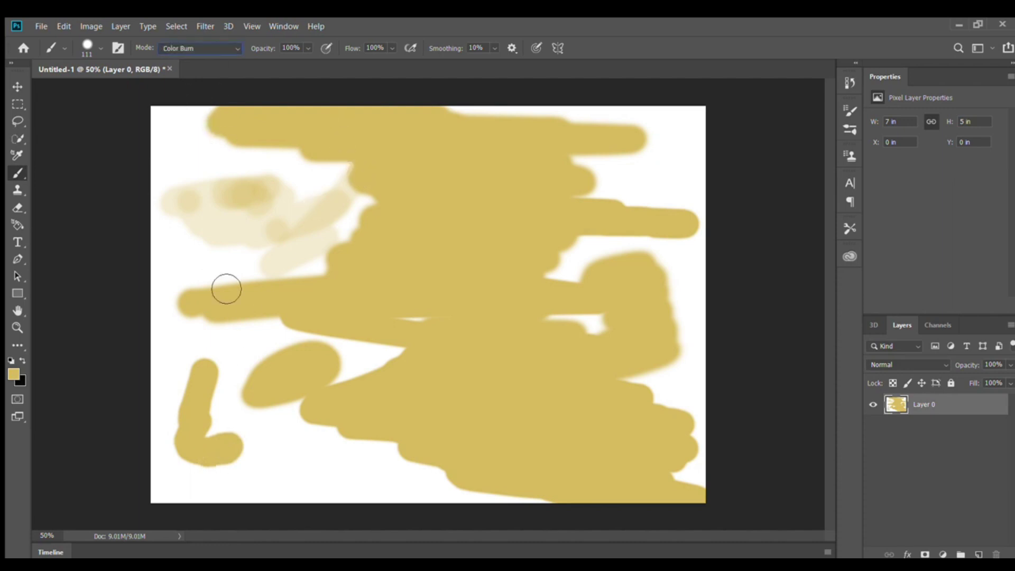
mouse_move(238, 448)
left_mouse_down()
mouse_move(442, 483)
mouse_move(490, 450)
mouse_move(419, 369)
mouse_move(629, 327)
mouse_move(317, 262)
mouse_move(475, 208)
mouse_move(558, 153)
mouse_move(337, 140)
left_mouse_up()
left_click(208, 45)
left_click(196, 135)
mouse_move(267, 110)
left_mouse_down()
mouse_move(276, 125)
mouse_move(243, 144)
mouse_move(319, 135)
mouse_move(220, 123)
left_mouse_up()
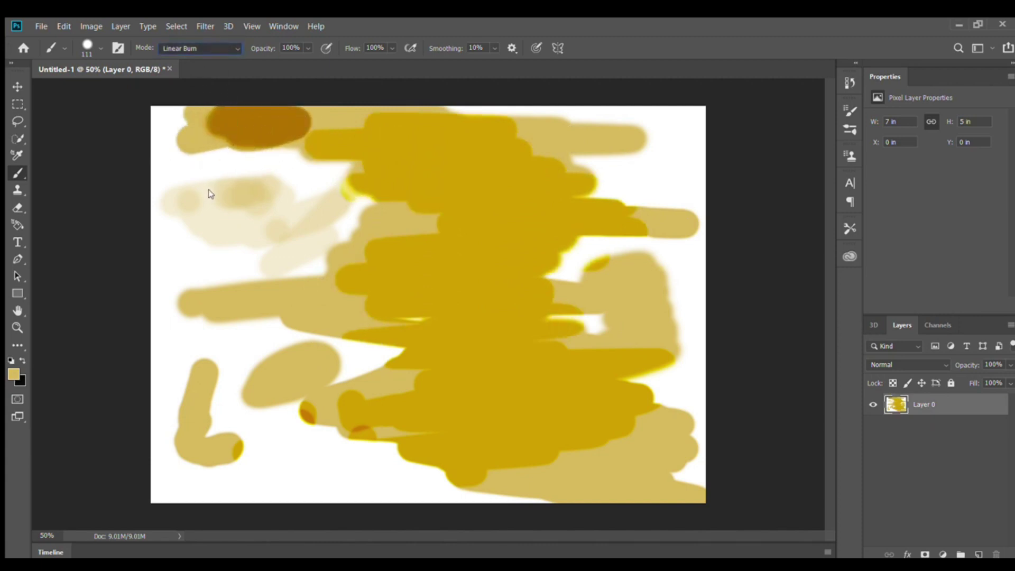
Paint over the lower middle of the canvas in Screen mode and over the upper middle in Color Dodge mode.
key("alt+shift+s")
mouse_move(639, 438)
left_mouse_down()
mouse_move(650, 478)
mouse_move(684, 494)
mouse_move(650, 508)
mouse_move(434, 488)
mouse_move(550, 460)
mouse_move(422, 426)
mouse_move(641, 365)
mouse_move(417, 304)
mouse_move(485, 243)
mouse_move(465, 222)
left_mouse_up()
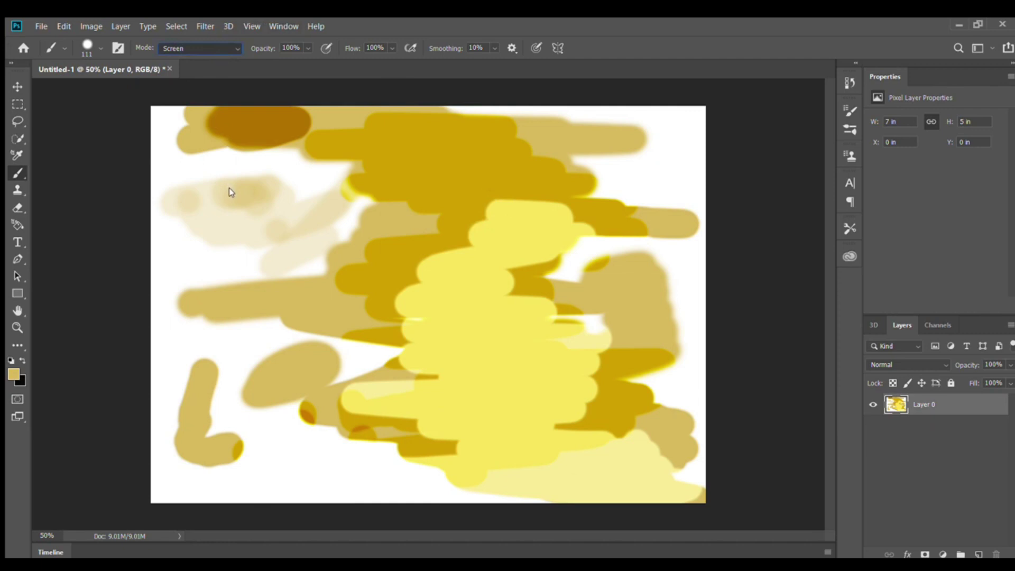
key("shift+plus")
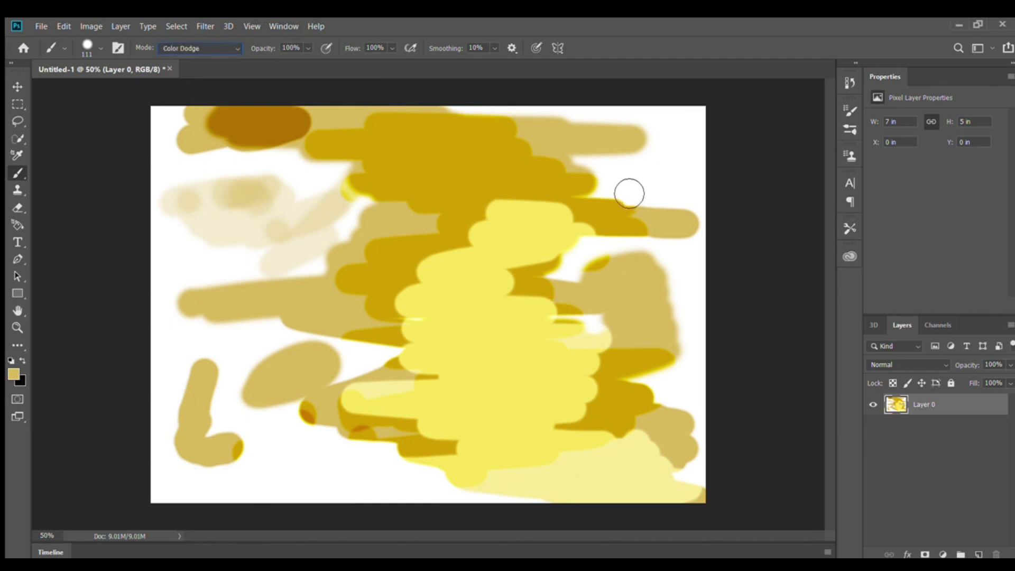
left_click_drag(600, 188, 423, 168)
mouse_move(313, 176)
left_mouse_down()
mouse_move(410, 201)
mouse_move(426, 156)
mouse_move(507, 133)
mouse_move(618, 181)
left_mouse_up()
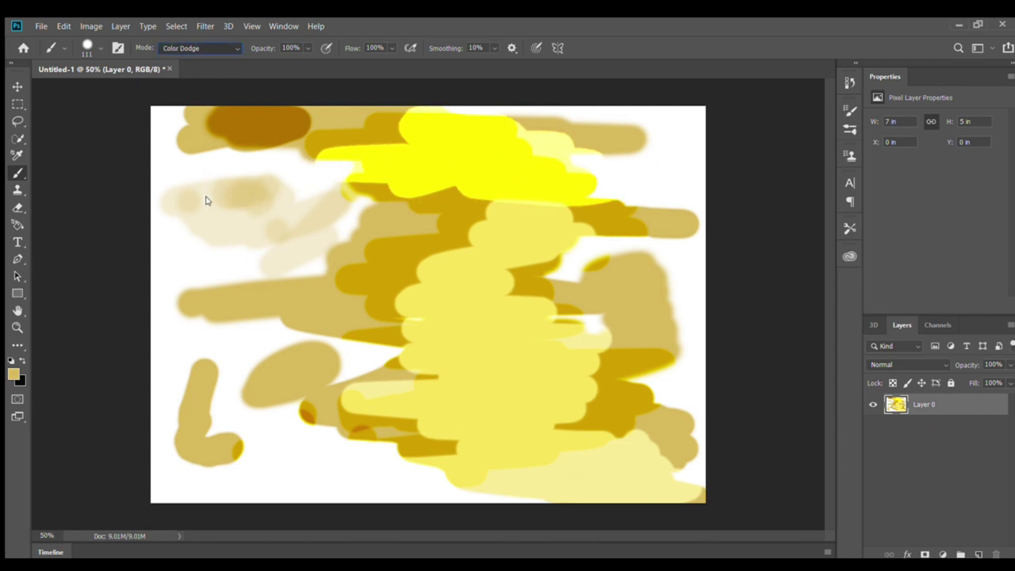
Paint over the canvas's left and center in Linear Dodge (Add) mode and over its right side in Soft Light mode.
key("shift+plus")
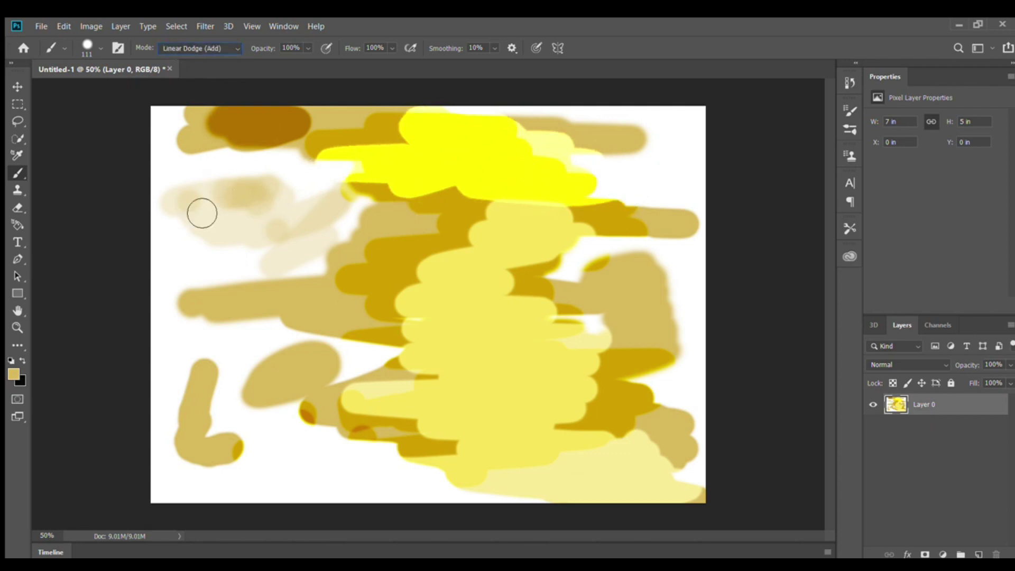
mouse_move(423, 188)
left_mouse_down()
mouse_move(222, 120)
mouse_move(385, 140)
mouse_move(282, 157)
mouse_move(324, 308)
mouse_move(514, 342)
mouse_move(525, 398)
mouse_move(486, 427)
mouse_move(600, 362)
mouse_move(465, 290)
mouse_move(594, 240)
mouse_move(465, 222)
left_mouse_up()
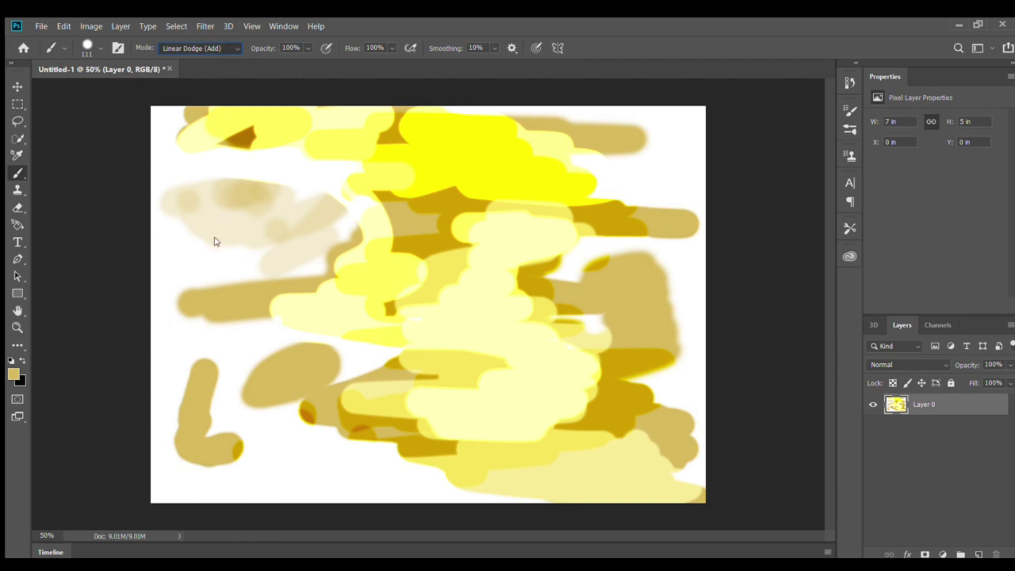
key("shift+equal")
key("shift+equal")
key("shift+equal")
mouse_move(706, 461)
left_mouse_down()
mouse_move(589, 460)
mouse_move(633, 405)
mouse_move(709, 449)
left_mouse_up()
mouse_move(625, 332)
left_mouse_down()
mouse_move(602, 291)
mouse_move(607, 280)
left_mouse_up()
mouse_move(696, 219)
left_mouse_down()
mouse_move(679, 248)
mouse_move(668, 236)
mouse_move(601, 233)
left_mouse_up()
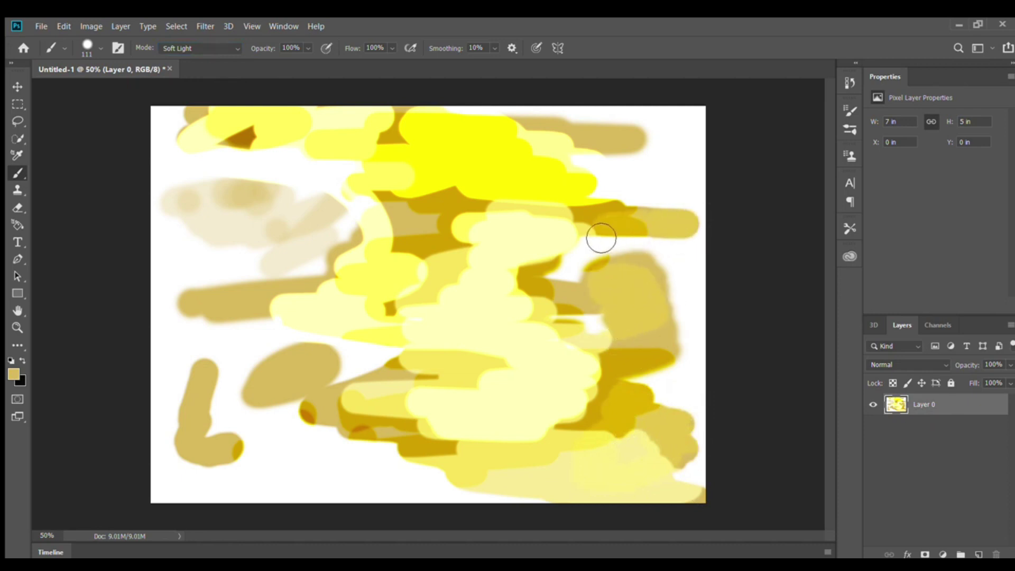
Set the brush mode to Vivid Light and paint wide strokes over the canvas.
left_click(236, 49)
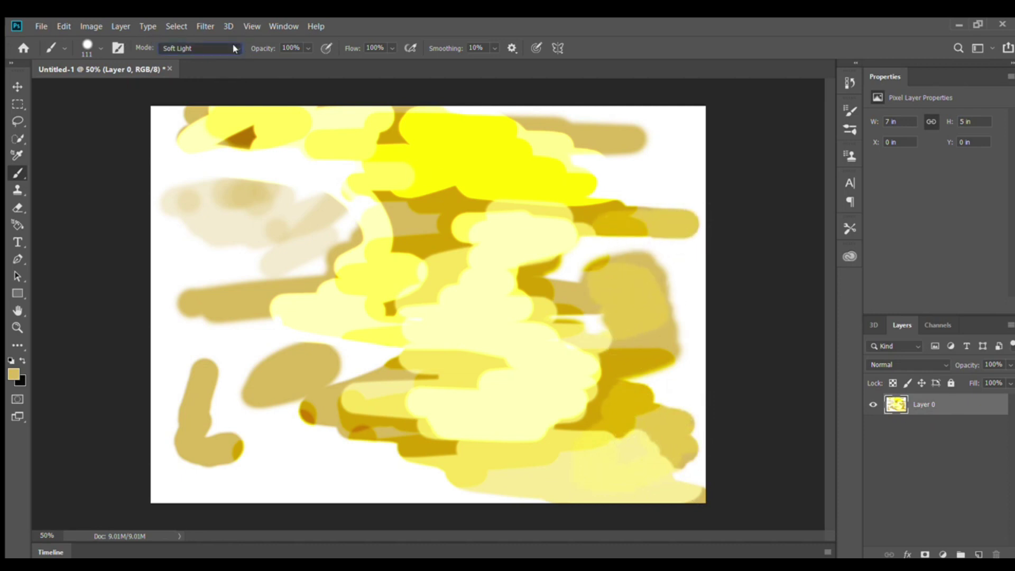
left_click(235, 250)
mouse_move(256, 206)
left_mouse_down()
mouse_move(213, 219)
mouse_move(322, 215)
left_mouse_up()
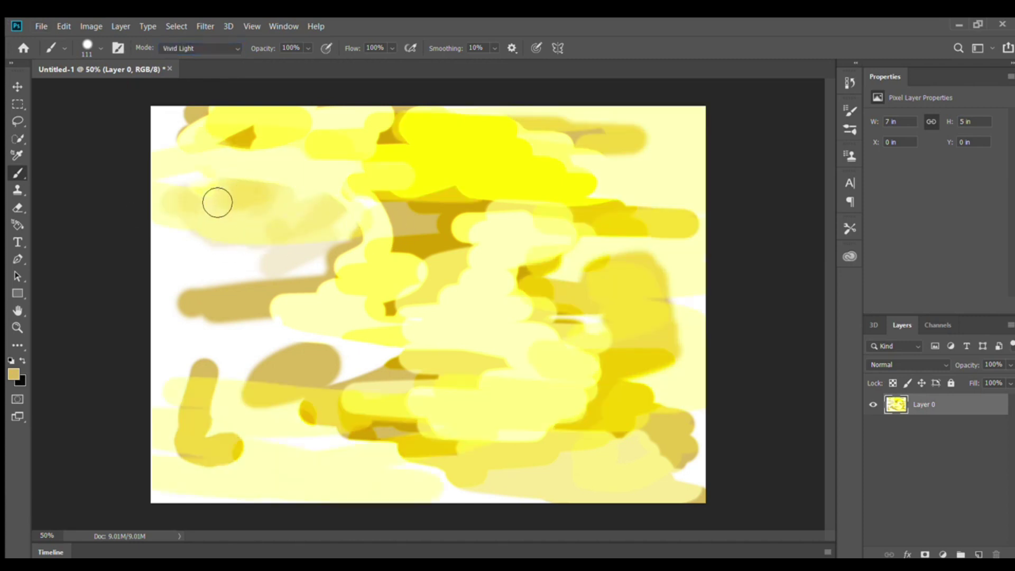
mouse_move(217, 202)
left_mouse_down()
mouse_move(241, 170)
mouse_move(235, 213)
mouse_move(196, 164)
mouse_move(303, 121)
mouse_move(747, 165)
mouse_move(625, 166)
mouse_move(642, 138)
mouse_move(562, 138)
mouse_move(596, 179)
left_mouse_up()
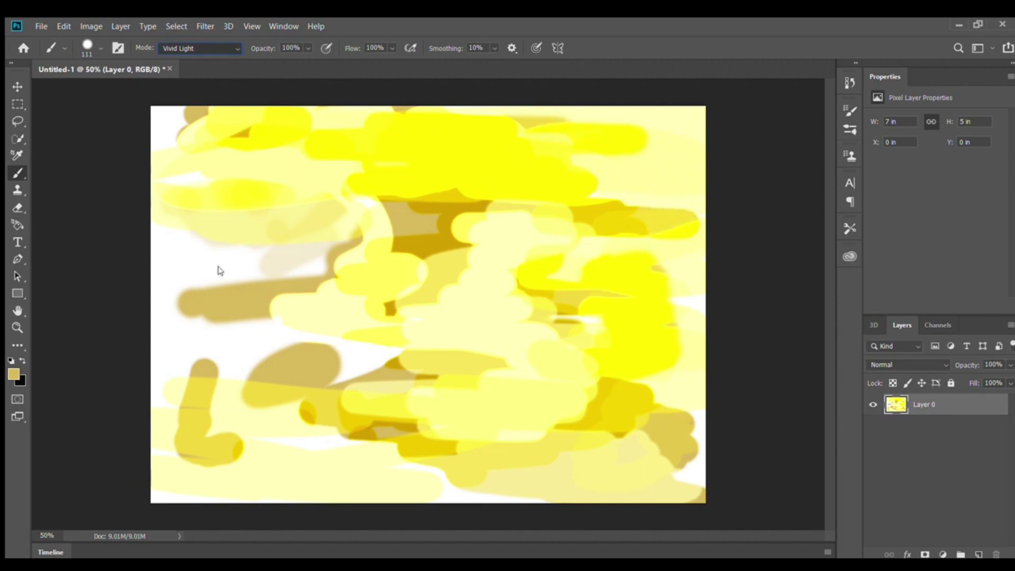
Paint over the existing strokes in Pin Light mode and in Hard Mix mode.
key("Down")
key("Down")
mouse_move(220, 271)
left_mouse_down()
mouse_move(237, 331)
mouse_move(363, 227)
mouse_move(215, 236)
left_mouse_up()
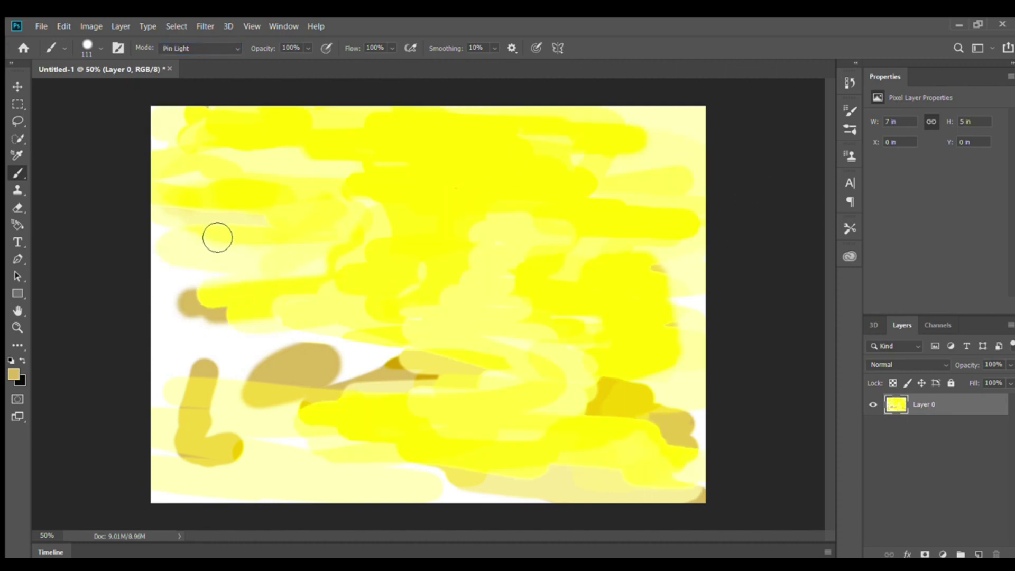
mouse_move(286, 211)
left_mouse_down()
mouse_move(472, 218)
mouse_move(428, 251)
mouse_move(387, 335)
left_mouse_up()
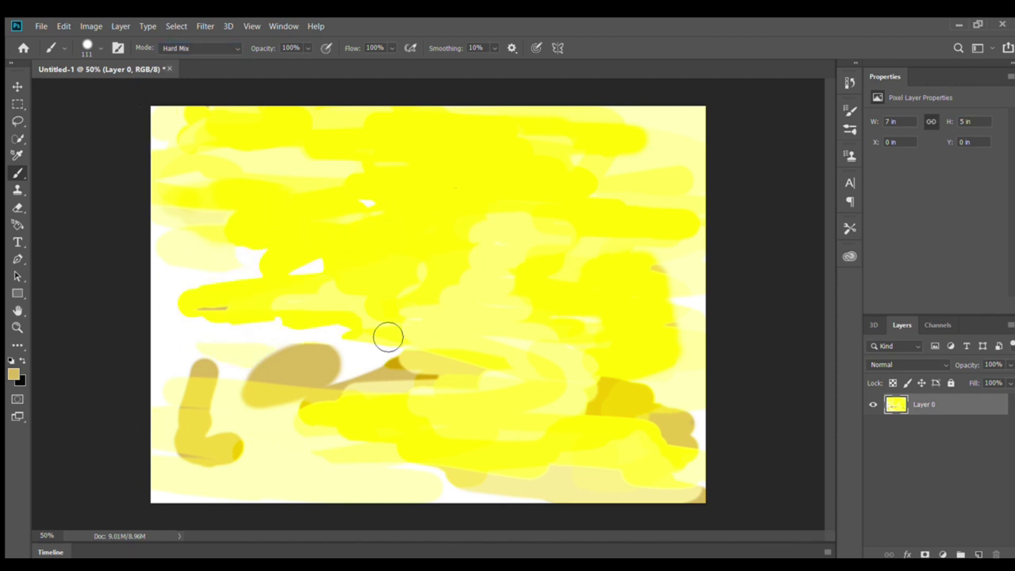
Paint zigzag strokes over the yellow area in Difference mode and add strokes in Exclusion mode.
key("Down")
key("Down")
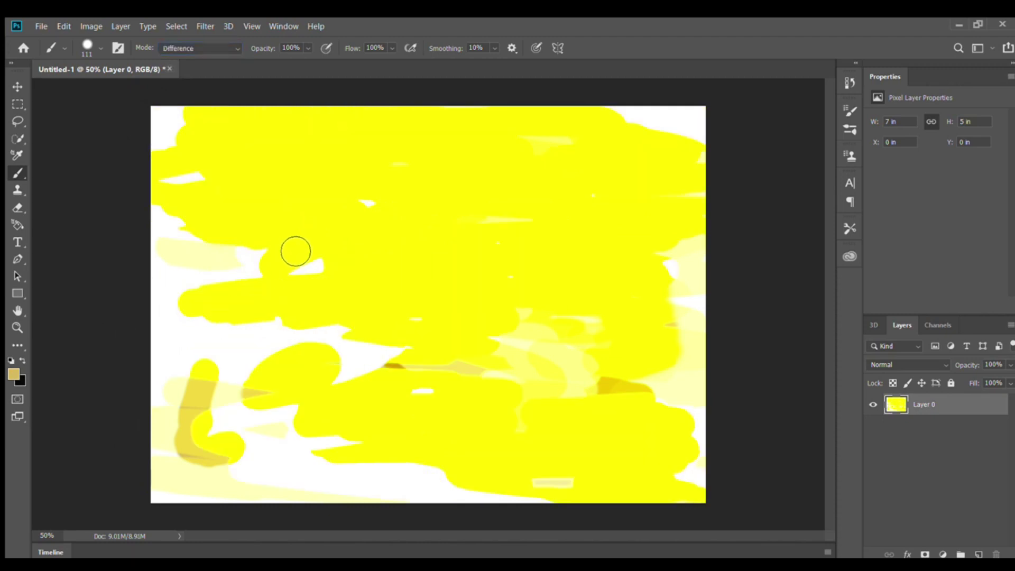
mouse_move(295, 251)
left_mouse_down()
mouse_move(380, 282)
mouse_move(286, 212)
left_mouse_up()
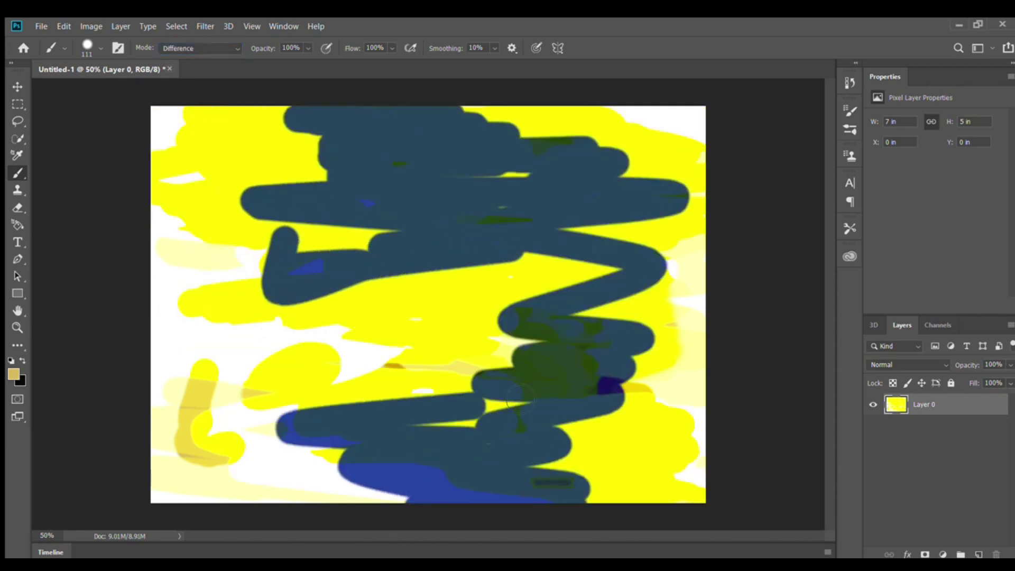
mouse_move(476, 407)
left_mouse_down()
mouse_move(366, 323)
mouse_move(608, 304)
mouse_move(450, 250)
left_mouse_up()
key("Down")
mouse_move(264, 172)
left_mouse_down()
mouse_move(211, 196)
mouse_move(202, 186)
mouse_move(275, 122)
left_mouse_up()
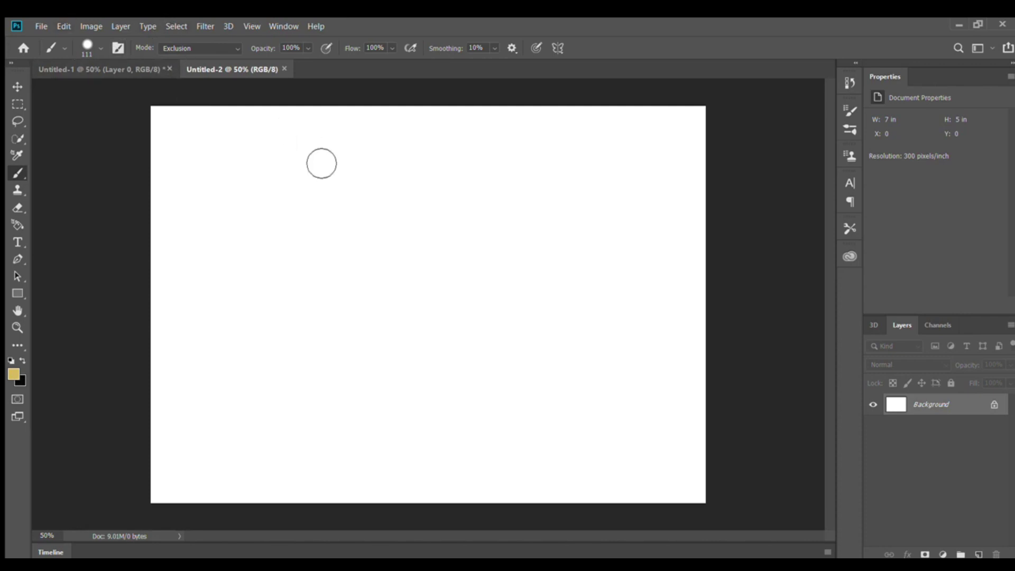
Open the Brush Settings, examine the brush tip shapes and their options, and close them again.
left_click(115, 48)
left_click(768, 155)
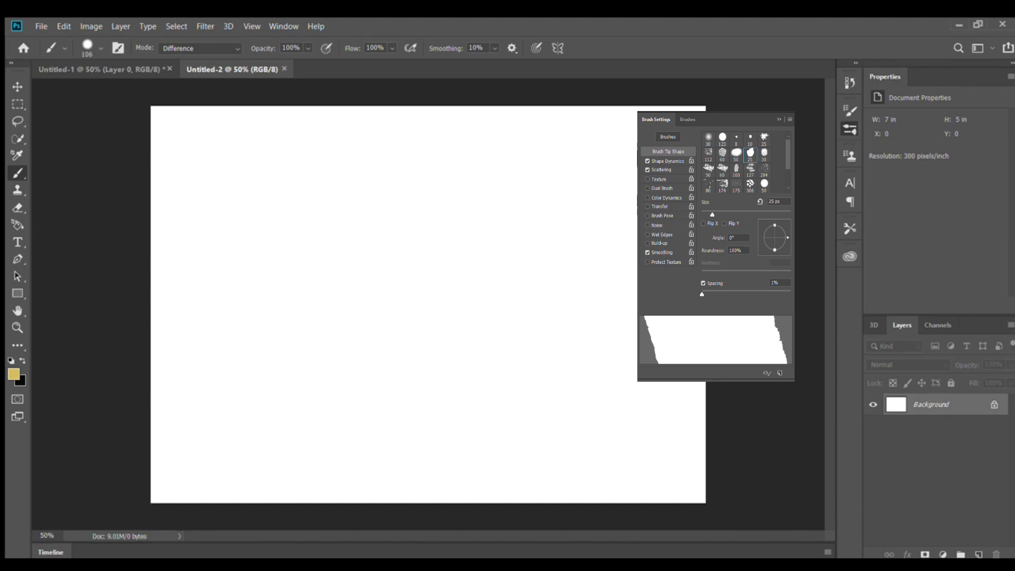
left_click(636, 104)
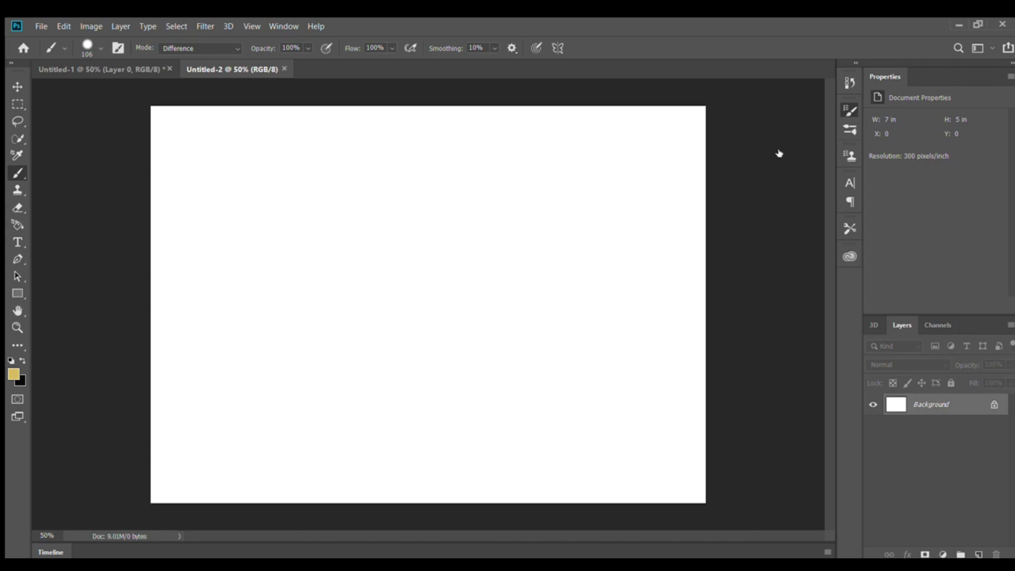
Adjust the brush size to 101 and paint a large patch over the canvas's left and center in Difference mode.
key("bracketleft")
key("bracketleft")
key("bracketleft")
key("bracketleft")
key("bracketleft")
key("bracketleft")
key("bracketright")
key("bracketright")
key("bracketright")
key("bracketright")
key("bracketright")
mouse_move(262, 192)
left_mouse_down()
mouse_move(236, 252)
mouse_move(273, 279)
mouse_move(354, 302)
mouse_move(424, 285)
mouse_move(452, 266)
mouse_move(472, 224)
mouse_move(466, 200)
mouse_move(422, 184)
mouse_move(242, 205)
left_mouse_up()
mouse_move(300, 448)
left_mouse_down()
mouse_move(366, 460)
mouse_move(374, 378)
left_mouse_up()
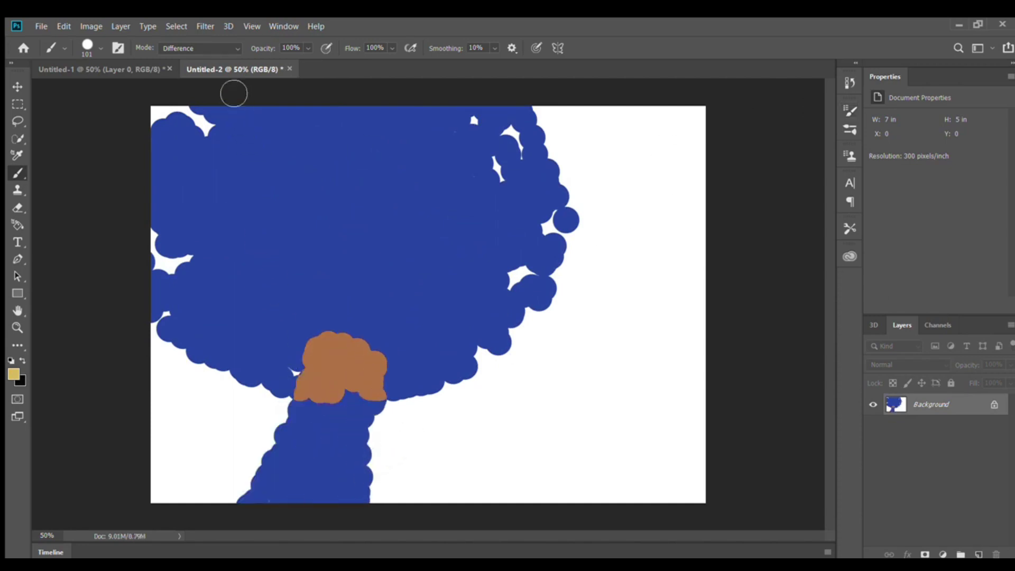
Paint overlapping Difference strokes over the existing patch and into the white areas around it.
left_click(399, 369)
mouse_move(411, 394)
left_mouse_down()
mouse_move(433, 449)
mouse_move(480, 451)
mouse_move(524, 421)
mouse_move(534, 399)
mouse_move(528, 364)
mouse_move(502, 341)
mouse_move(561, 322)
mouse_move(613, 264)
mouse_move(594, 217)
mouse_move(514, 200)
left_mouse_up()
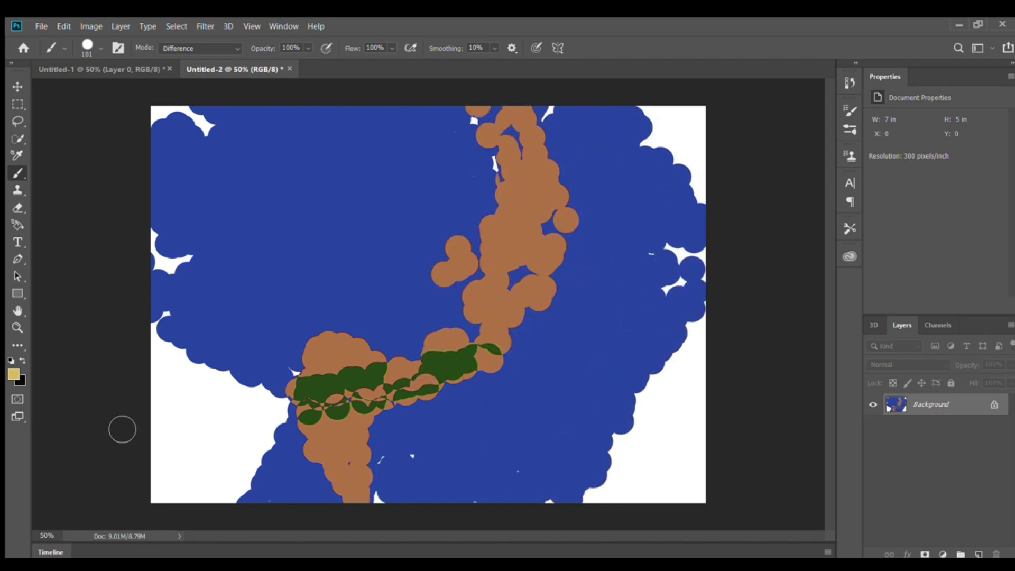
mouse_move(176, 362)
left_mouse_down()
mouse_move(182, 444)
mouse_move(227, 467)
mouse_move(273, 457)
mouse_move(285, 417)
mouse_move(277, 398)
left_mouse_up()
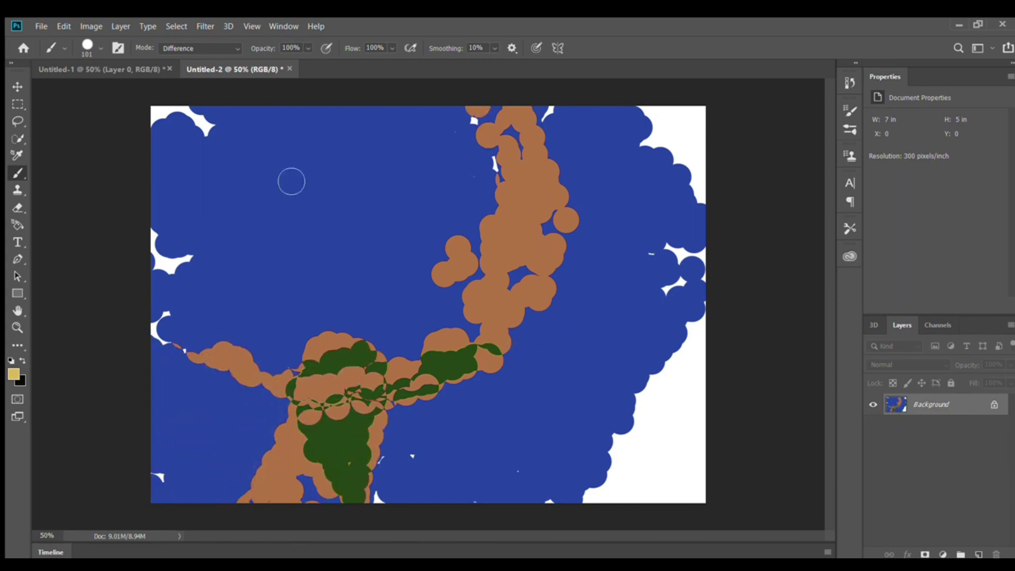
Set the brush mode to Normal and undo the latest Difference strokes.
left_click(236, 48)
left_click(210, 63)
key("ctrl+z")
key("ctrl+z")
key("ctrl+z")
key("ctrl+z")
key("ctrl+z")
key("ctrl+z")
key("ctrl+z")
key("ctrl+z")
key("ctrl+z")
key("ctrl+z")
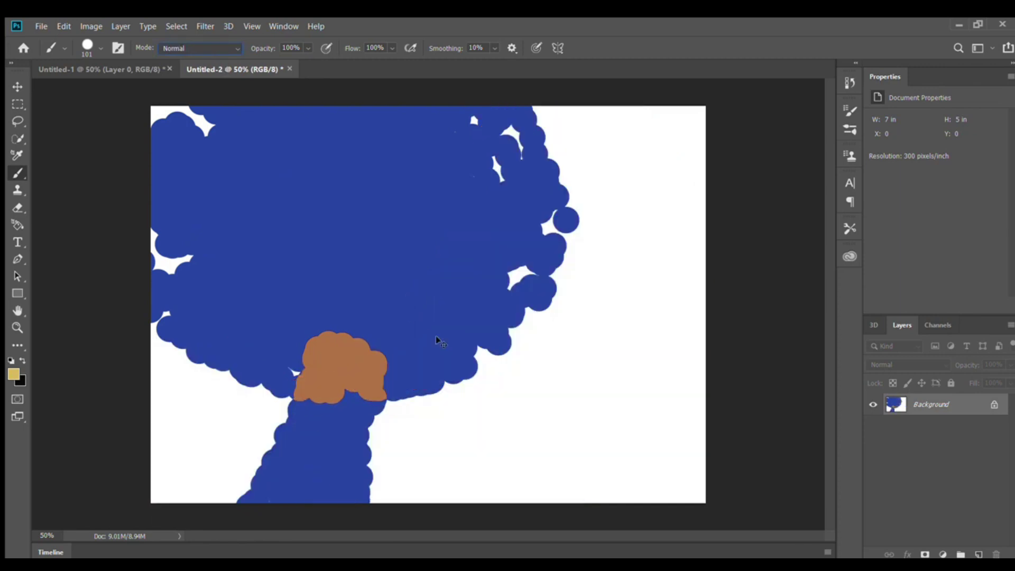
Paint over the entire canvas with the yellow foreground color in Normal mode.
mouse_move(268, 201)
left_mouse_down()
mouse_move(279, 338)
mouse_move(467, 357)
mouse_move(510, 260)
mouse_move(331, 175)
mouse_move(460, 188)
mouse_move(364, 172)
mouse_move(163, 188)
mouse_move(521, 206)
mouse_move(636, 235)
mouse_move(673, 379)
mouse_move(669, 470)
mouse_move(324, 502)
mouse_move(137, 491)
mouse_move(238, 275)
mouse_move(603, 146)
mouse_move(594, 136)
mouse_move(645, 132)
mouse_move(579, 202)
mouse_move(673, 118)
mouse_move(503, 314)
mouse_move(525, 323)
left_mouse_up()
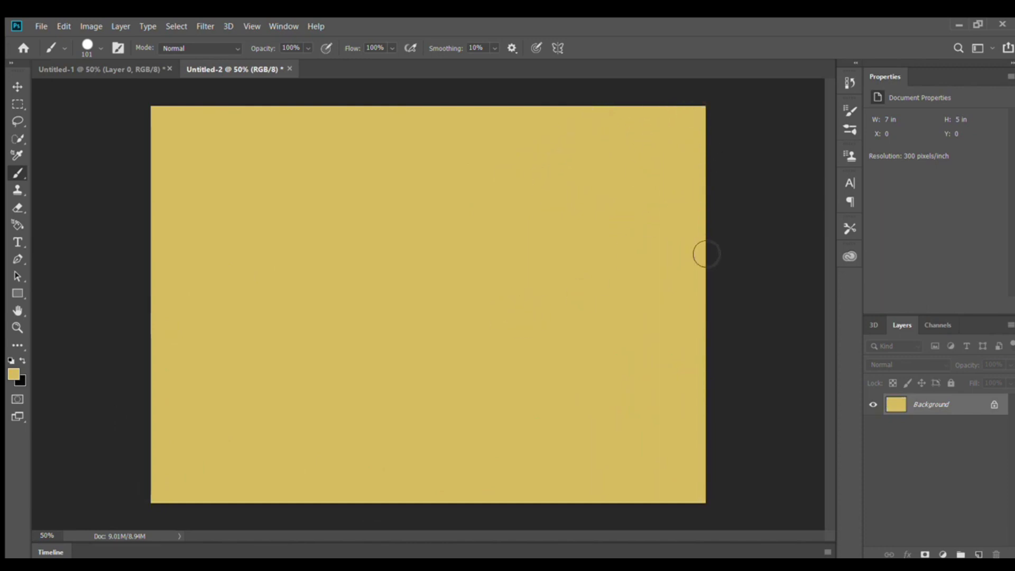
Change the foreground color to dark red and paint a broad patch across the middle of the yellow canvas.
key("i")
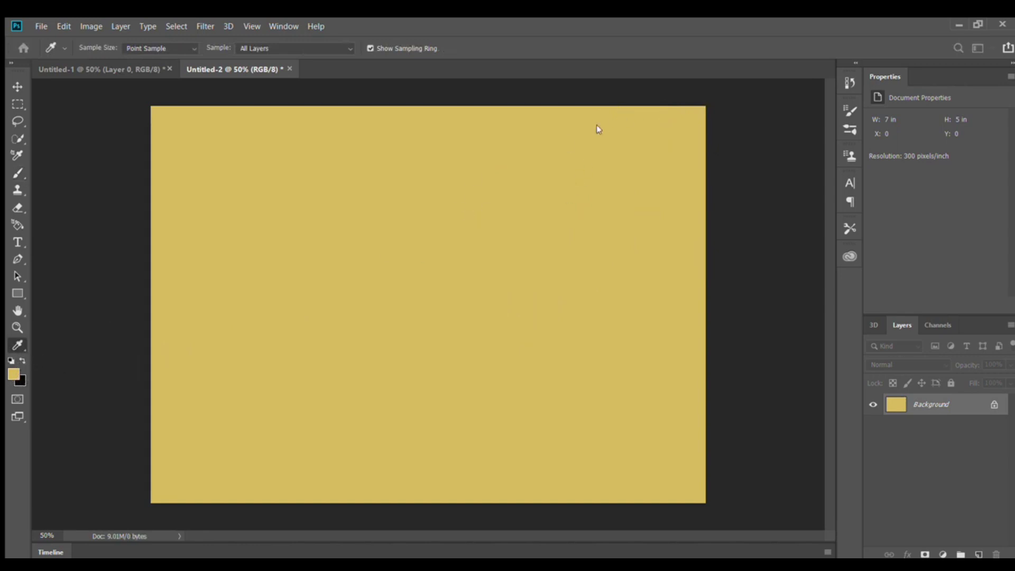
key("b")
left_click(23, 360)
mouse_move(310, 259)
left_mouse_down()
mouse_move(312, 283)
mouse_move(344, 297)
mouse_move(410, 302)
mouse_move(494, 277)
mouse_move(573, 278)
mouse_move(594, 296)
mouse_move(586, 317)
left_mouse_up()
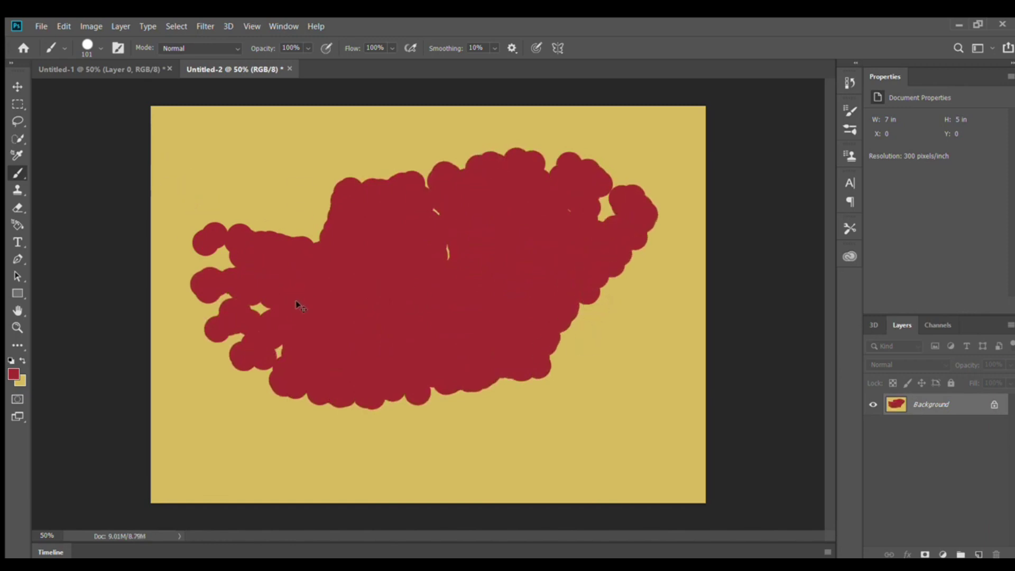
Undo the red strokes and paint the canvas's lower part green and its upper part with purple strokes.
key("ctrl+z")
key("ctrl+z")
key("ctrl+z")
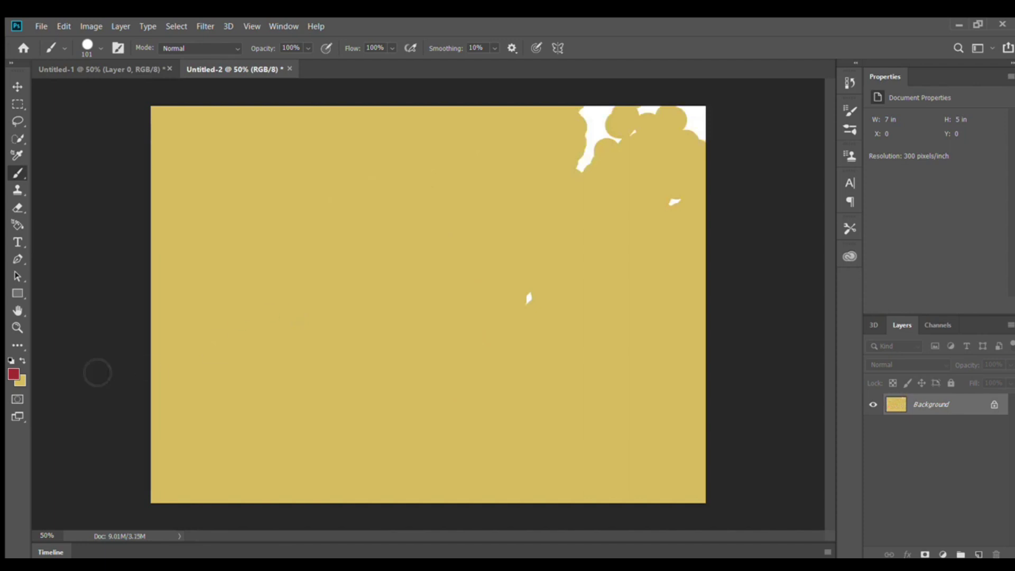
key("i")
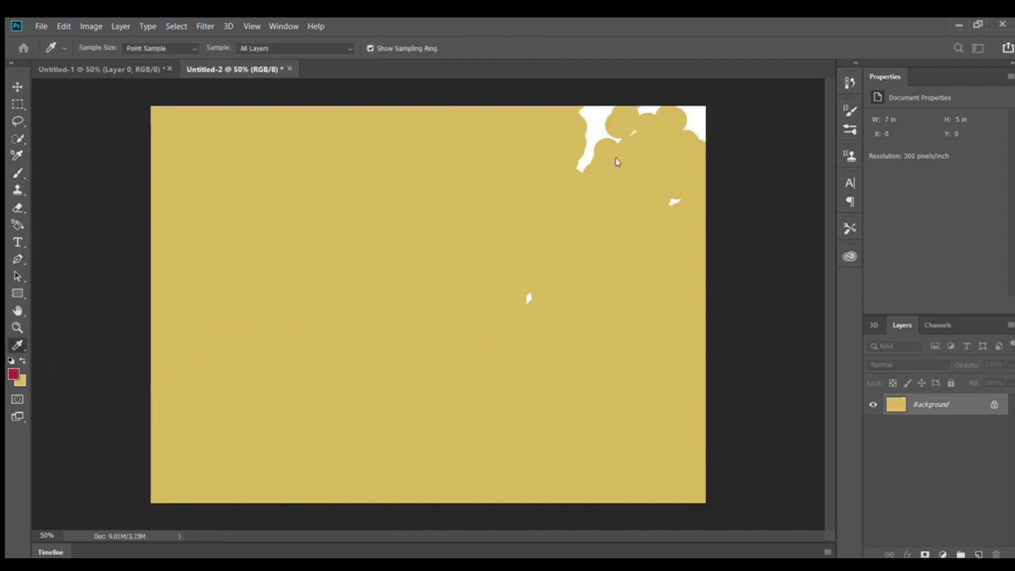
key("b")
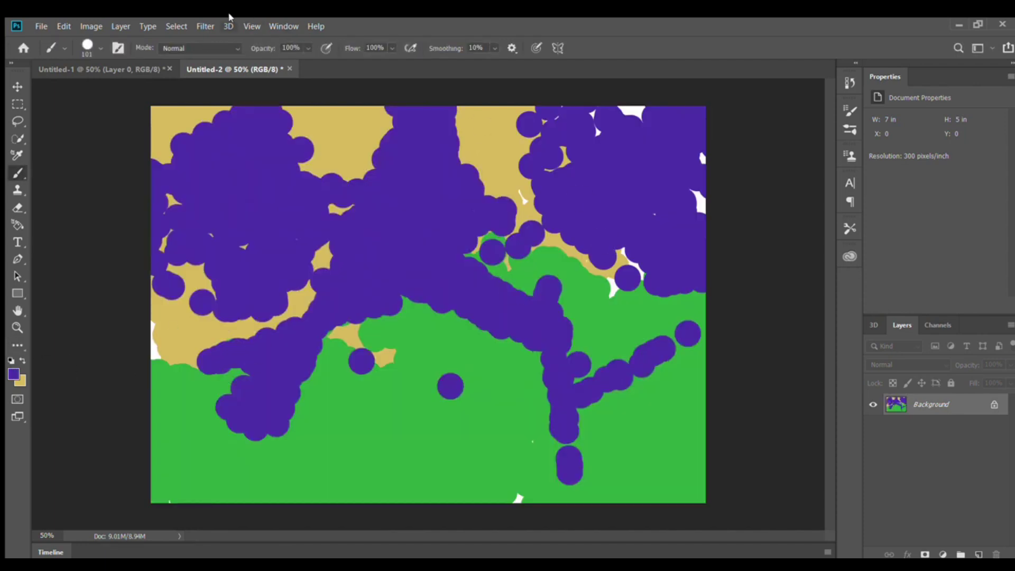
Choose a soft scattered brush at size 34 and set the foreground color to near-white.
left_click(114, 48)
key("period")
key("i")
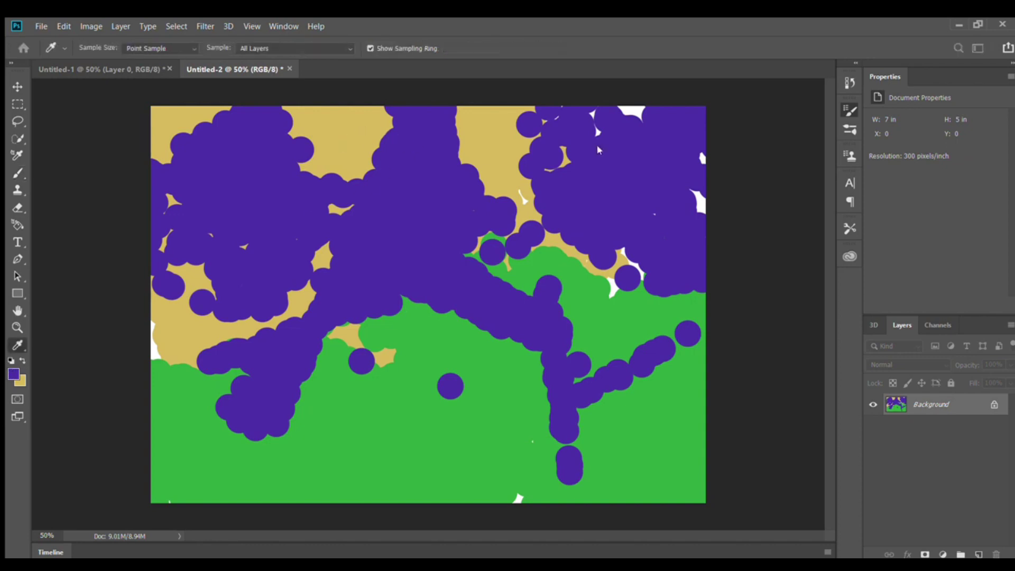
left_click(634, 115)
key("b")
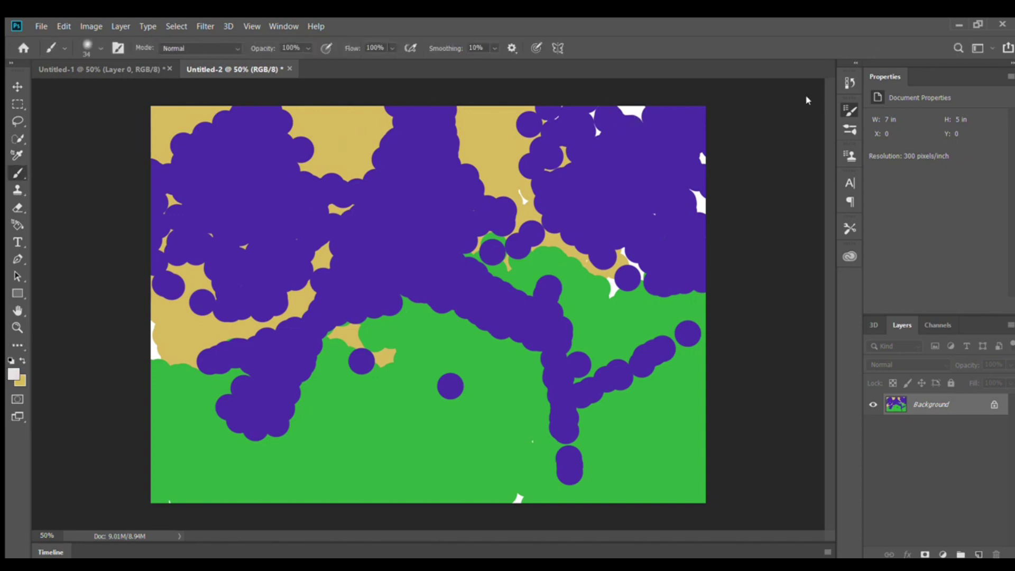
Paint near-white scattered dots over the green, purple and yellow areas of the canvas.
mouse_move(316, 219)
left_mouse_down()
mouse_move(303, 249)
mouse_move(370, 285)
mouse_move(504, 304)
mouse_move(588, 279)
mouse_move(582, 241)
mouse_move(399, 205)
mouse_move(352, 245)
mouse_move(501, 270)
mouse_move(323, 342)
mouse_move(601, 400)
mouse_move(264, 470)
mouse_move(204, 448)
mouse_move(292, 426)
mouse_move(514, 438)
mouse_move(604, 423)
mouse_move(625, 393)
mouse_move(552, 333)
left_mouse_up()
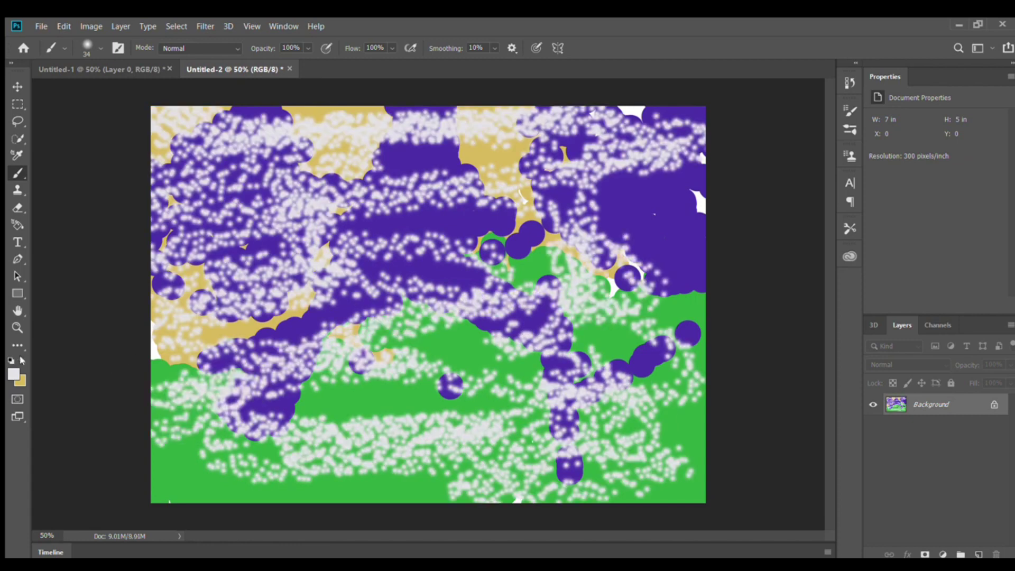
key("i")
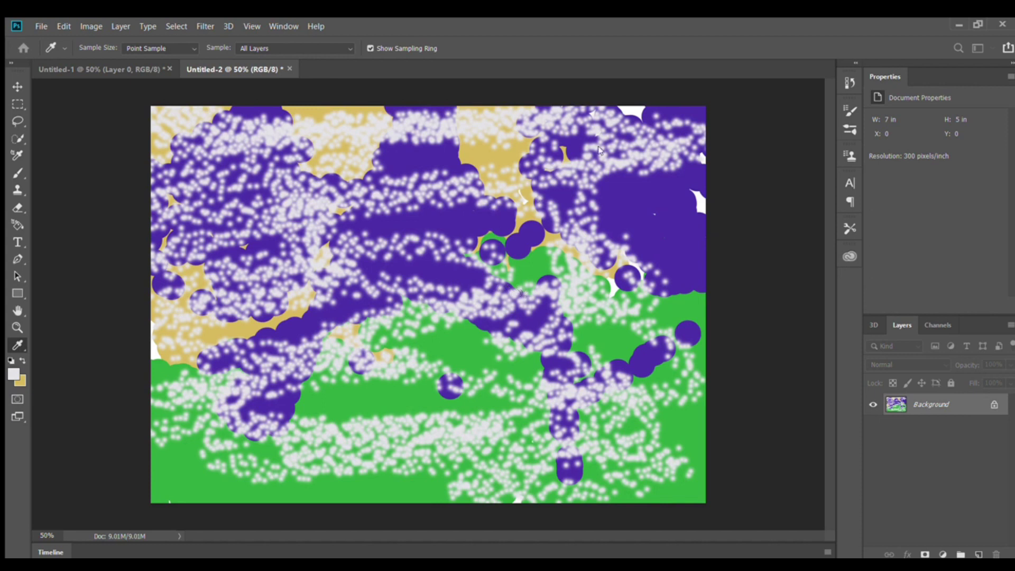
key("b")
mouse_move(606, 170)
left_mouse_down()
mouse_move(522, 230)
mouse_move(596, 343)
mouse_move(444, 296)
left_mouse_up()
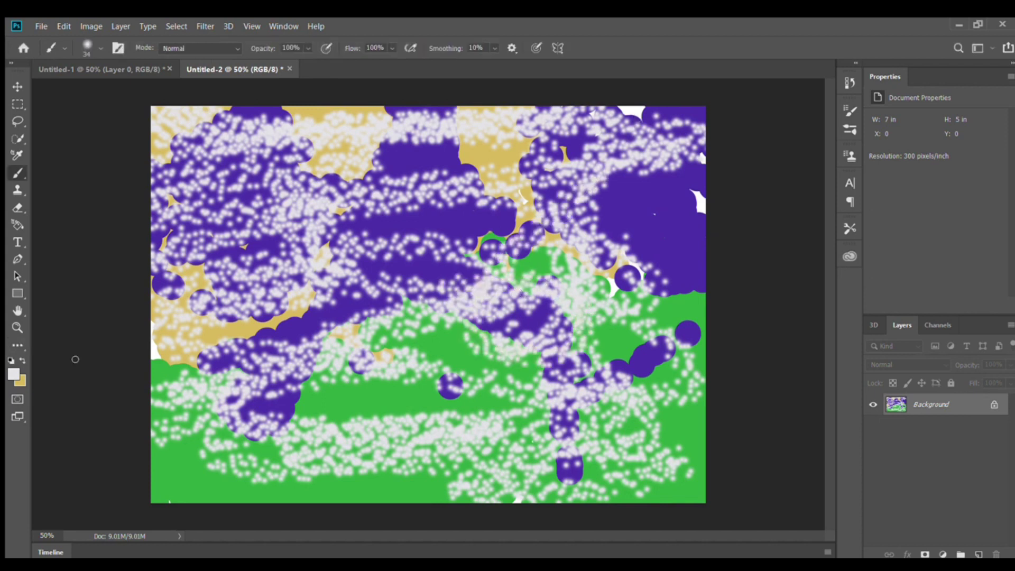
Paint rust-red scattered strokes across the canvas and bright green ones over its upper part.
key("i")
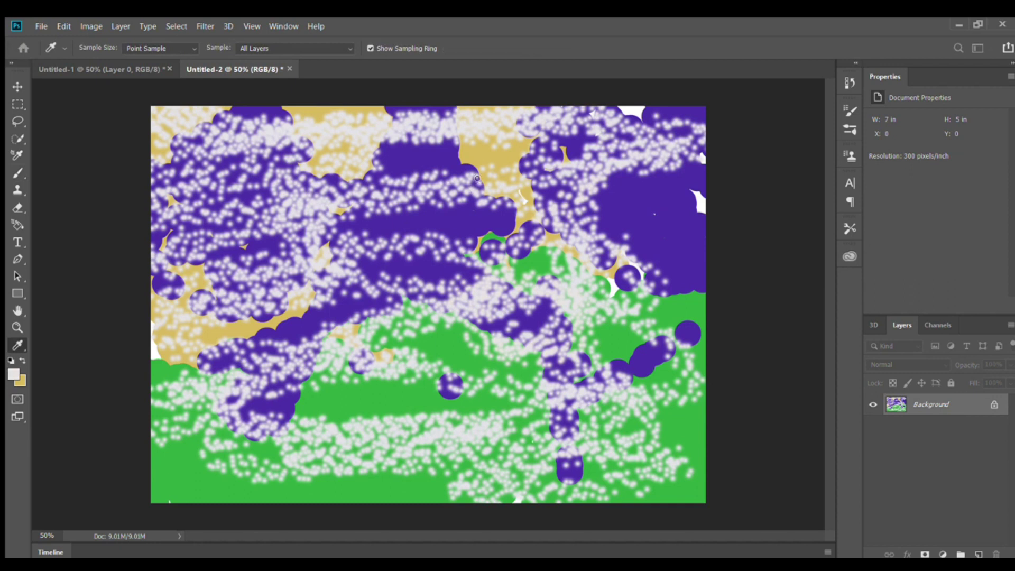
key("b")
mouse_move(623, 140)
left_mouse_down()
mouse_move(584, 333)
mouse_move(608, 272)
left_mouse_up()
left_click_drag(555, 246, 264, 225)
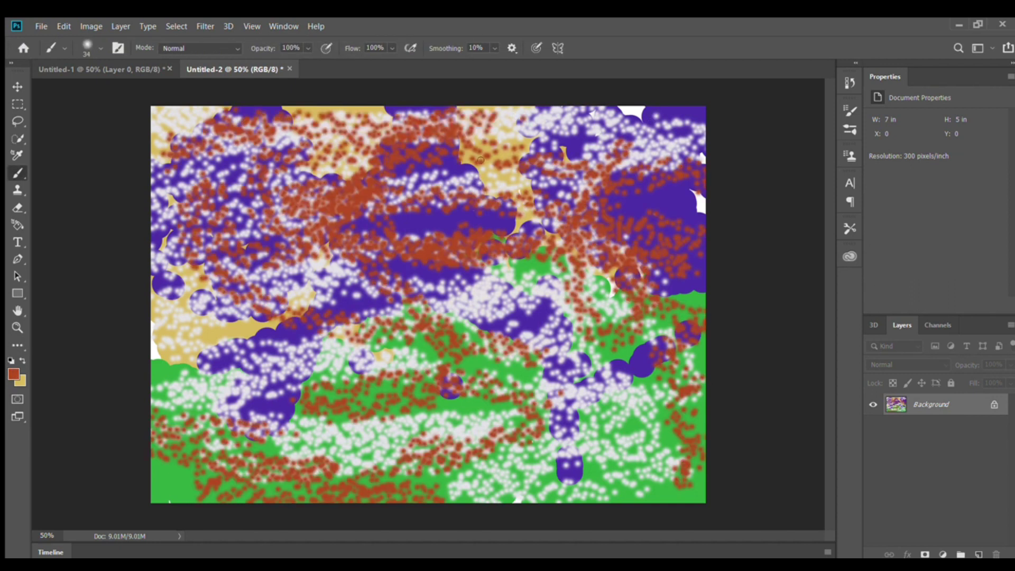
mouse_move(518, 114)
left_mouse_down()
mouse_move(449, 286)
mouse_move(529, 261)
left_mouse_up()
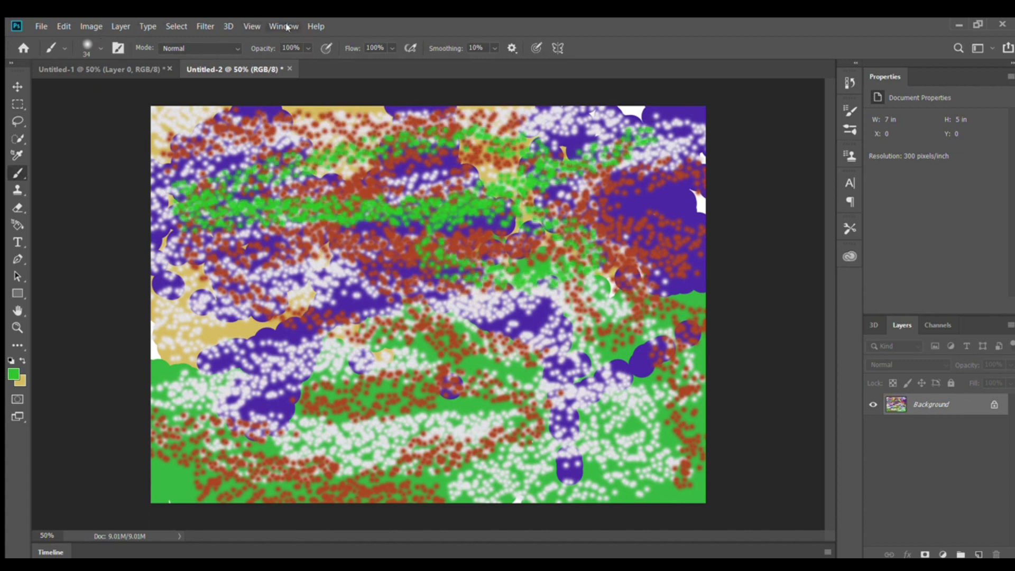
Lower the brush opacity to 64%.
key("4")
key("3")
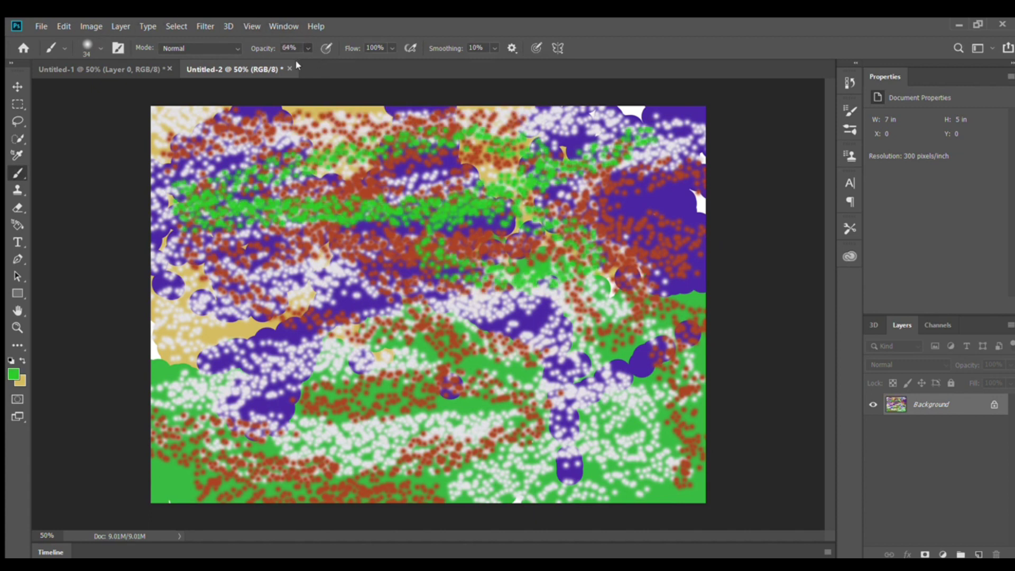